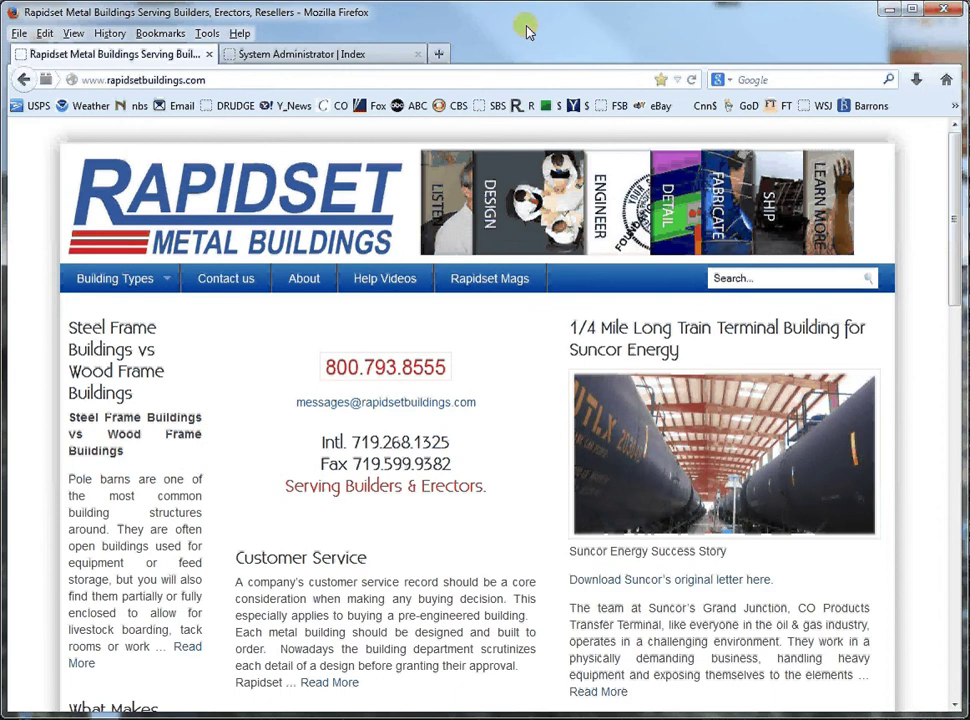
# Follow the footer PWS link and switch to the 'System Administrator | Index' tab
pyautogui.moveTo(955, 225); pyautogui.dragTo(937, 673)
pyautogui.click(610, 658)
pyautogui.click(300, 53)
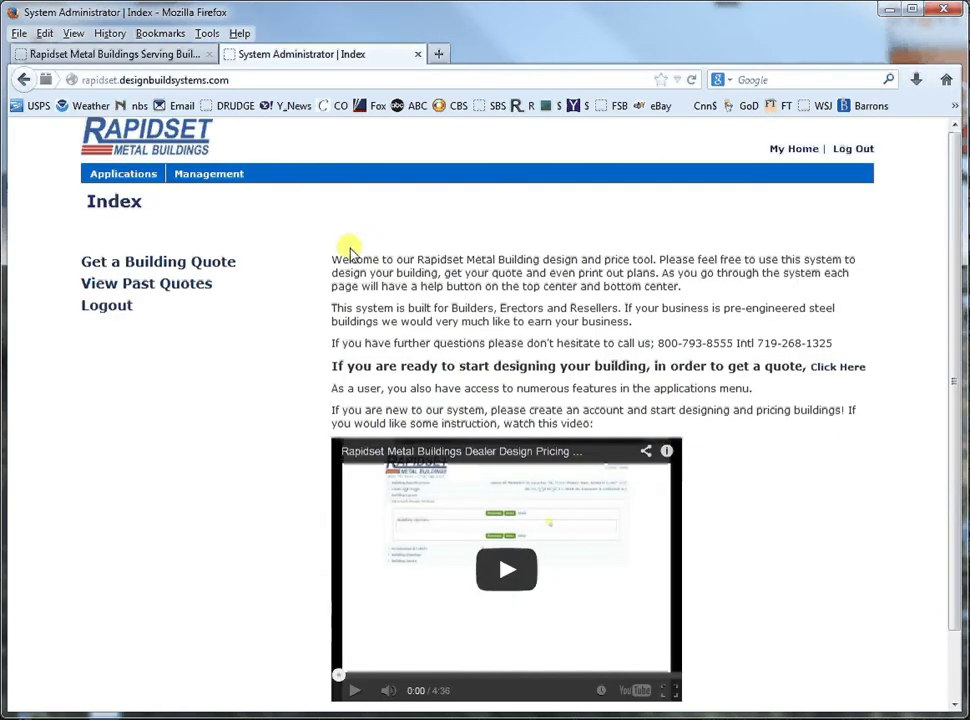
# Start a new building quote and expand Setup, showing English measurement and Advanced features
pyautogui.click(145, 262)
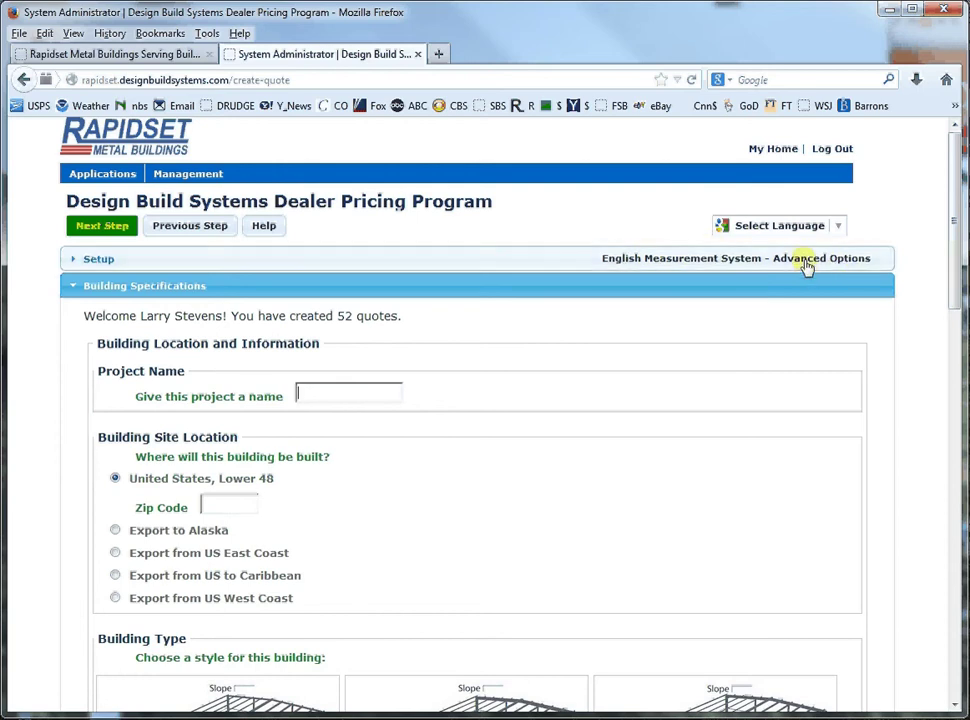
pyautogui.click(185, 228)
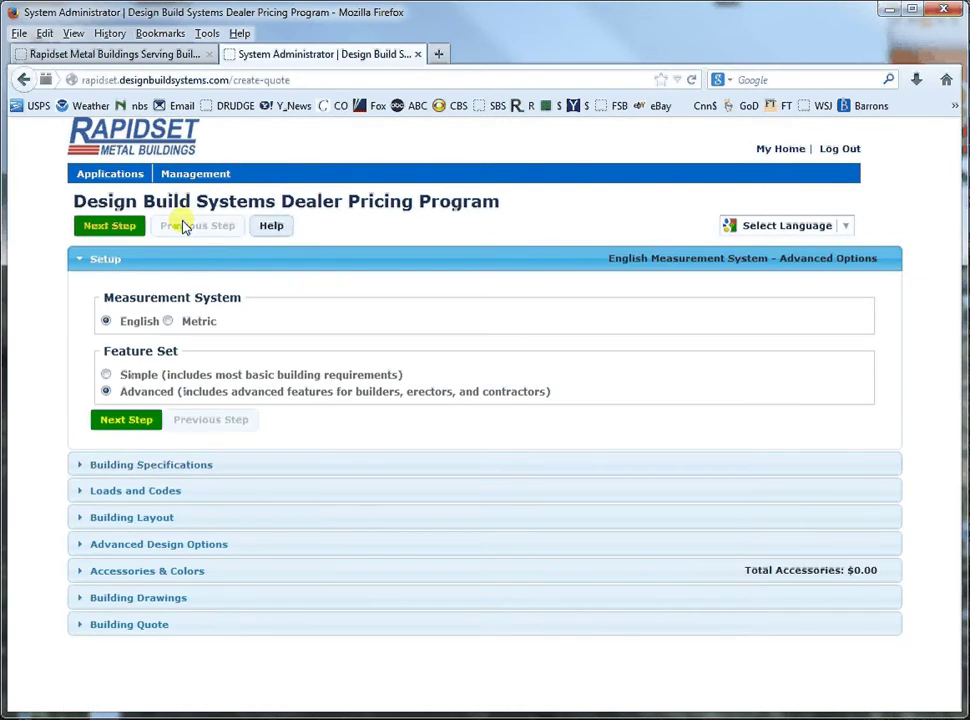
# Advance to Building Specifications, name the project 'bracing' and set the zip code to 75757
pyautogui.click(127, 420)
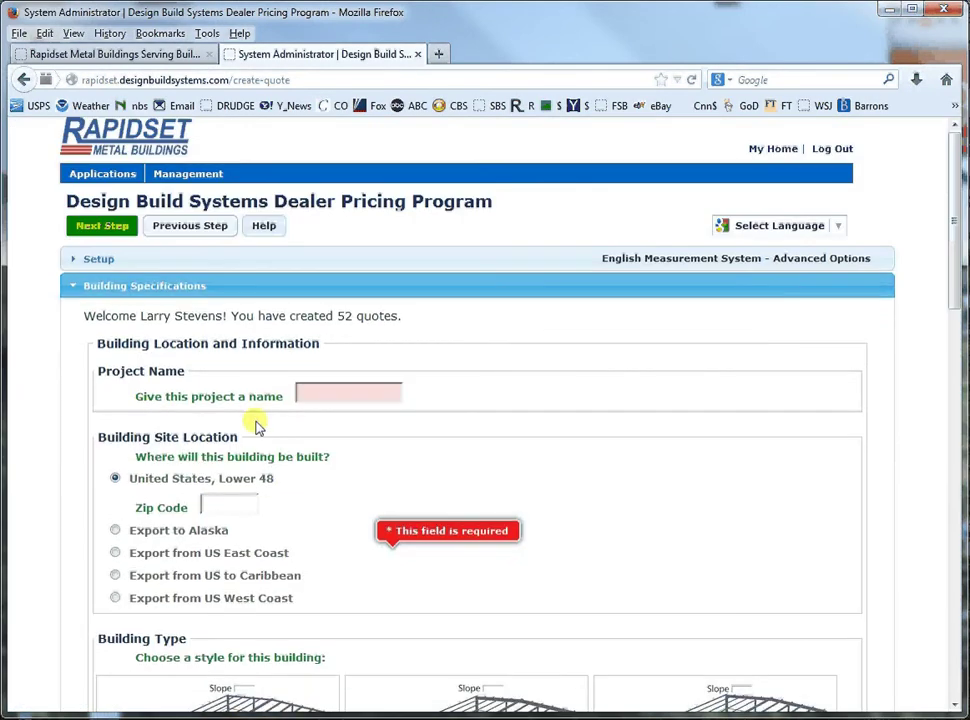
pyautogui.click(315, 392)
pyautogui.write('bracing')
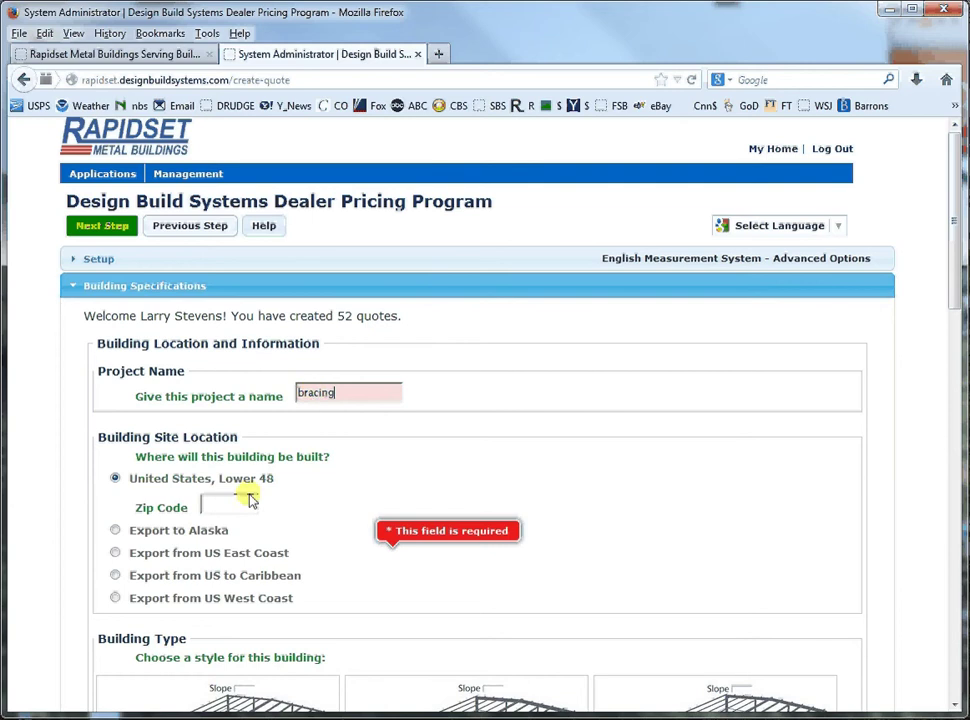
pyautogui.click(225, 505)
pyautogui.write('757')
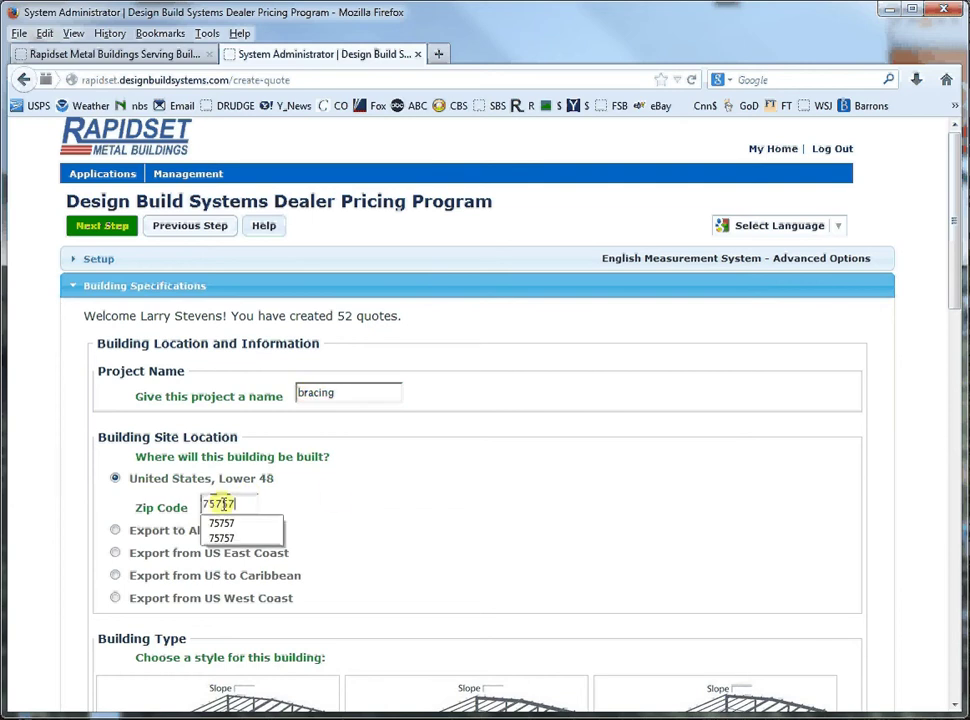
pyautogui.write('57')
pyautogui.press('Down')
pyautogui.press('Return')
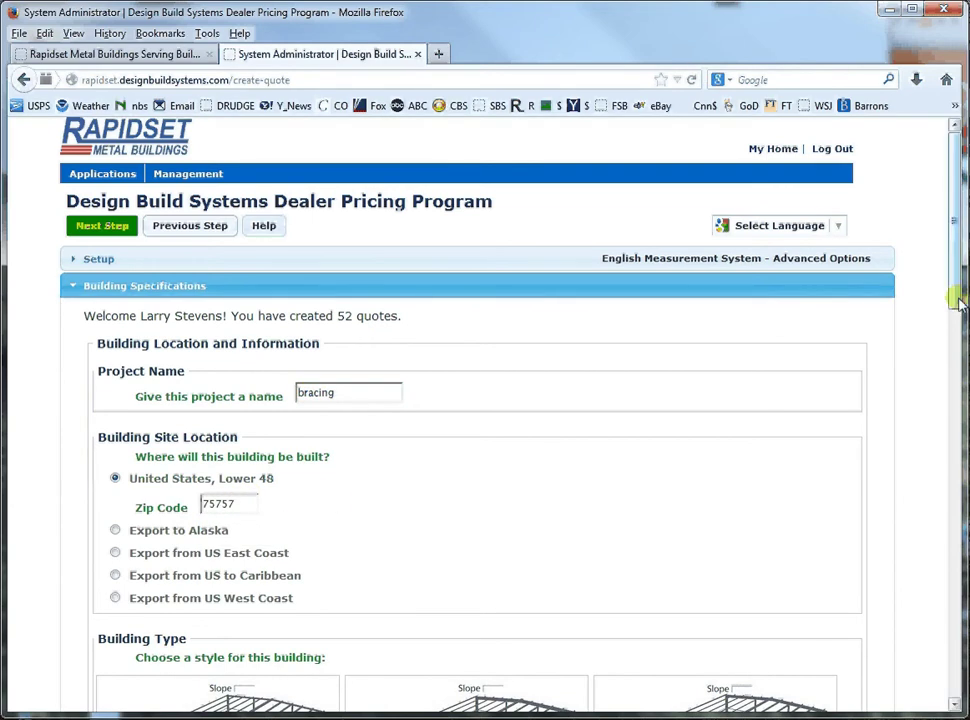
pyautogui.moveTo(957, 314); pyautogui.dragTo(951, 421)
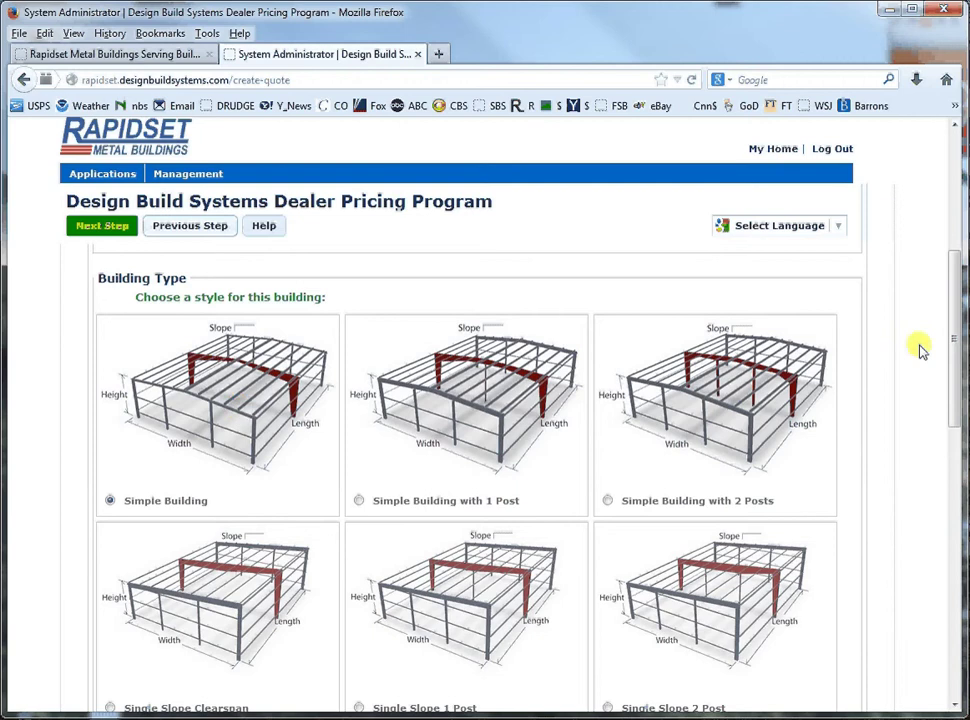
pyautogui.moveTo(952, 362); pyautogui.dragTo(931, 589)
# Enter width 50, length 102, an eave height, and a 2.5/12 roof pitch
pyautogui.click(409, 438)
pyautogui.write('50')
pyautogui.press('Down')
pyautogui.press('Return')
pyautogui.click(408, 460)
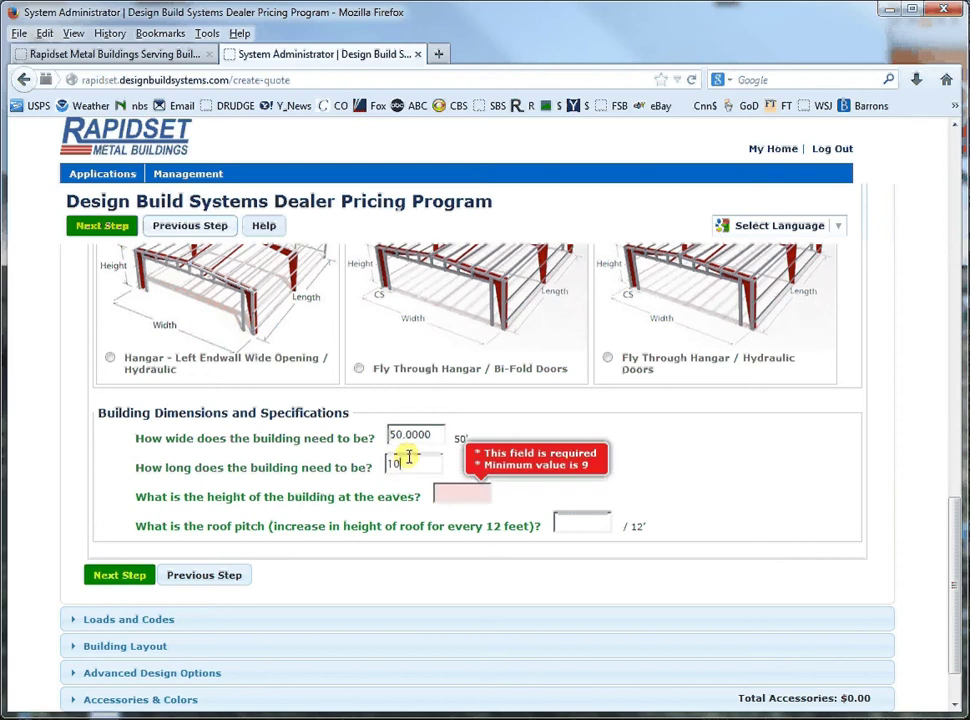
pyautogui.write('102')
pyautogui.click(444, 494)
pyautogui.write('2.87')
pyautogui.click(578, 522)
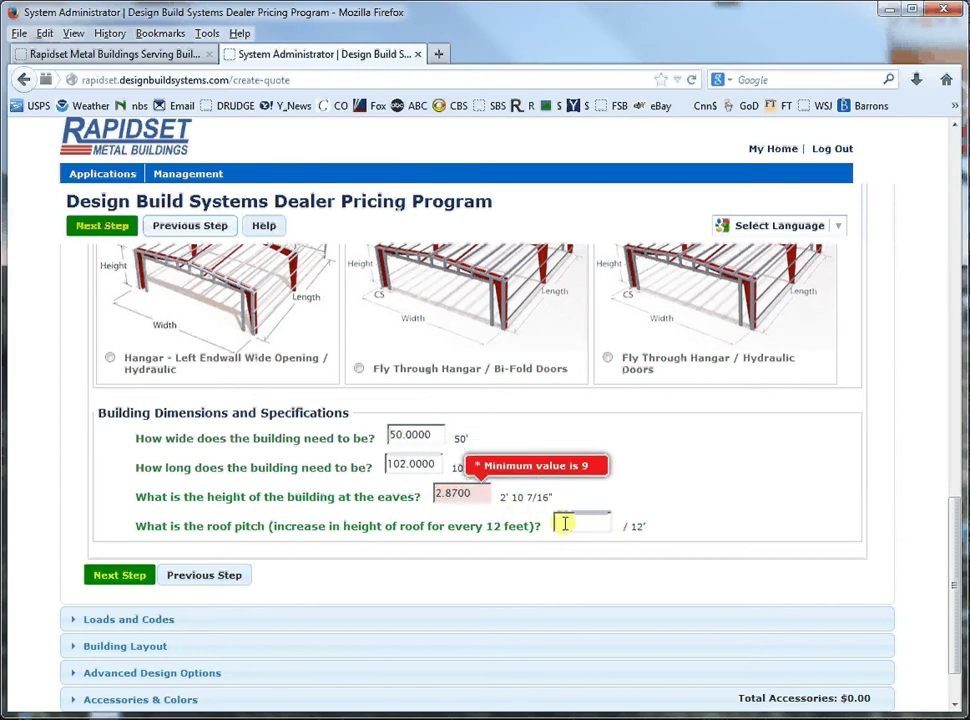
pyautogui.write('2.5')
pyautogui.click(591, 466)
pyautogui.moveTo(600, 522); pyautogui.dragTo(548, 522)
pyautogui.write("2'")
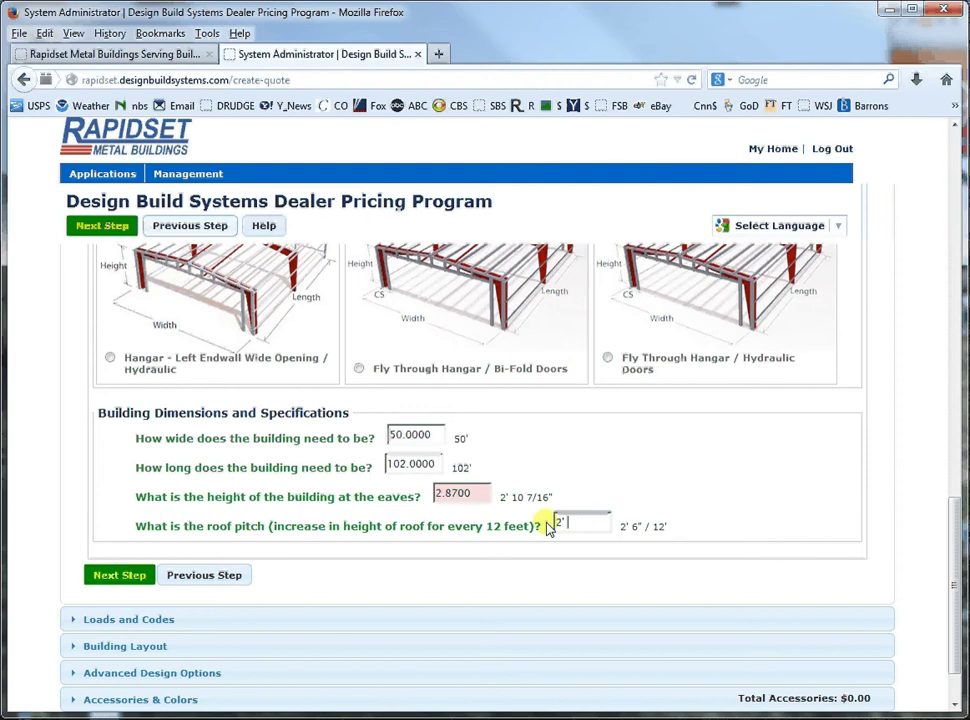
pyautogui.click(585, 472)
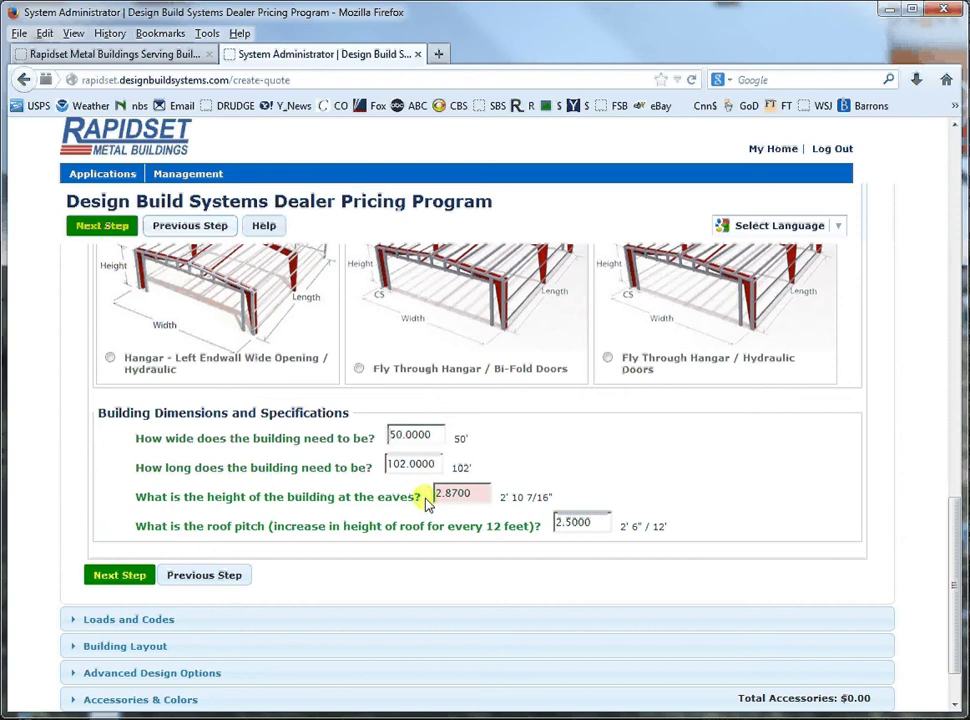
# Correct the too-low eave height to 14' 8" and submit the building dimensions
pyautogui.click(110, 577)
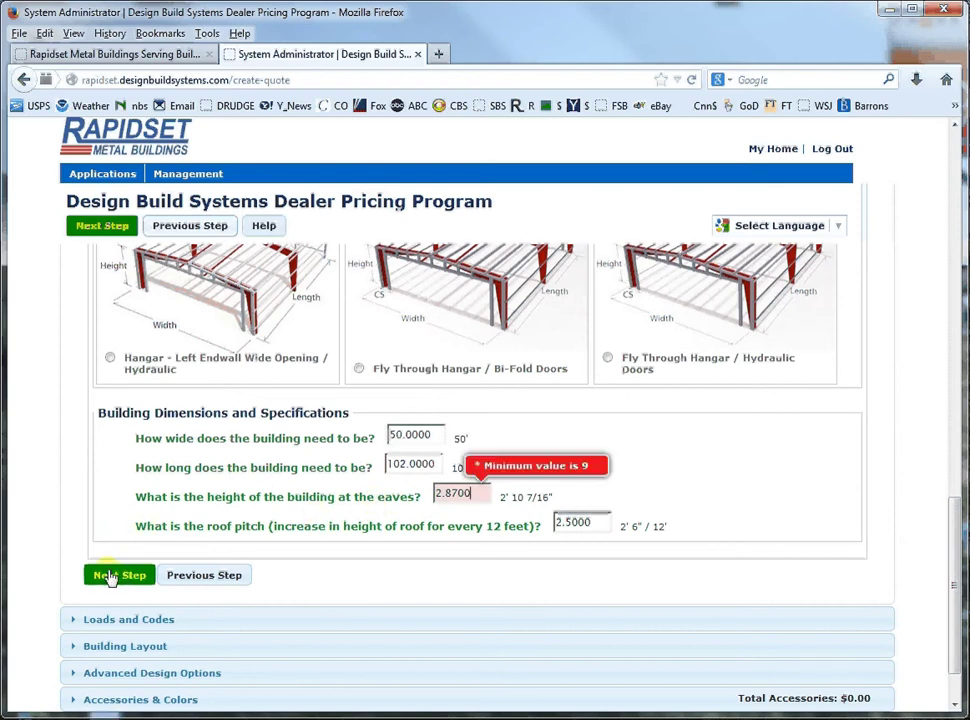
pyautogui.doubleClick(455, 497)
pyautogui.write('14')
pyautogui.press('Escape')
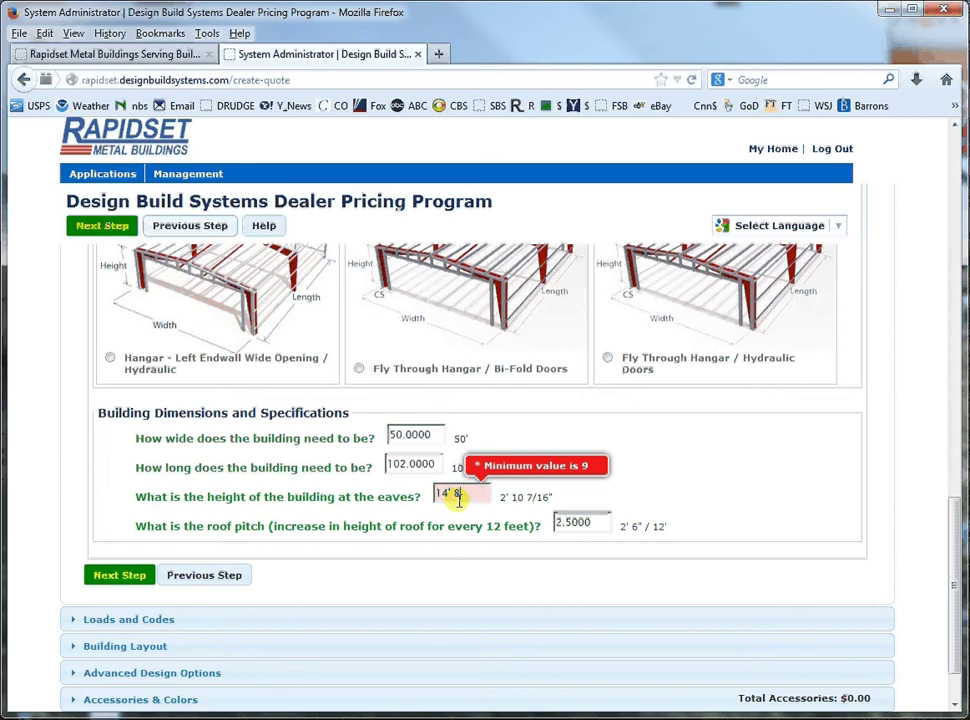
pyautogui.click(613, 447)
pyautogui.click(110, 575)
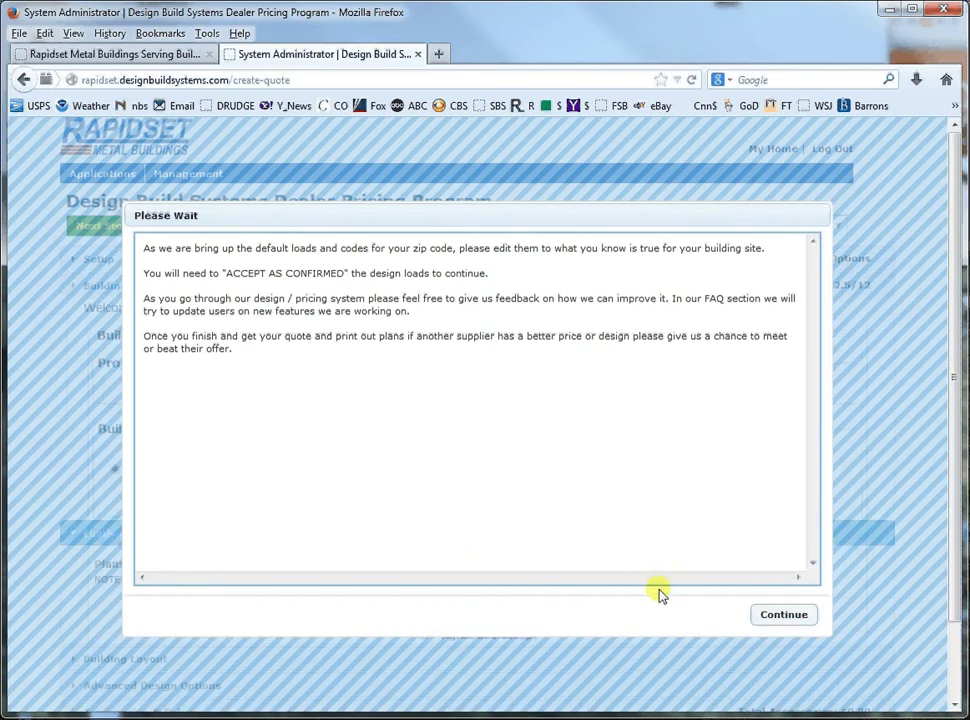
# Dismiss the loads notice, make loads editable, and choose IBC 09 as the building code
pyautogui.click(786, 615)
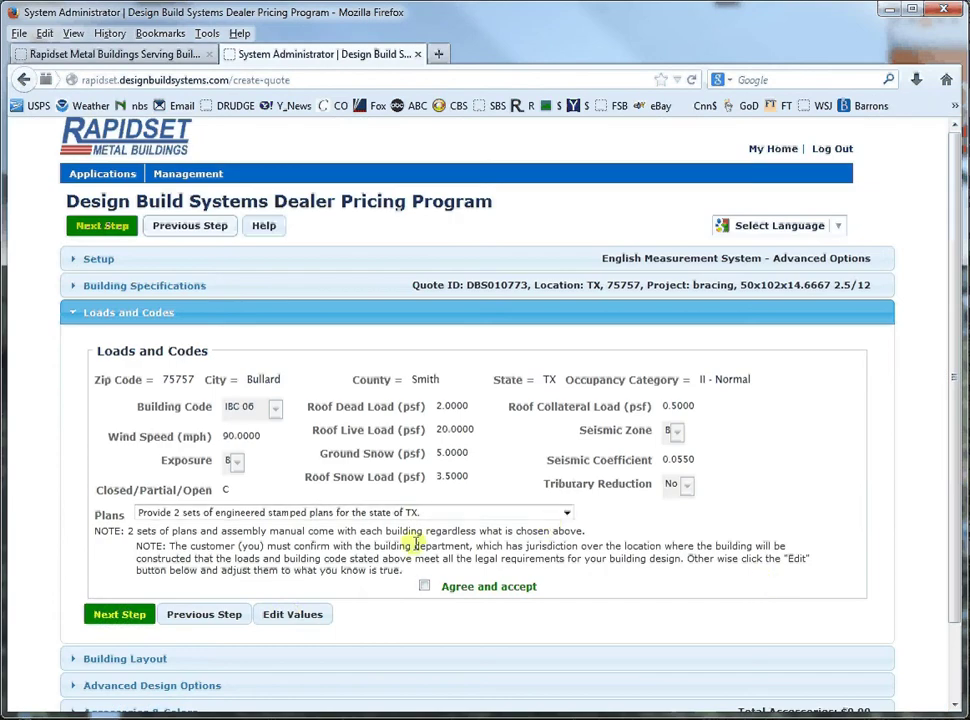
pyautogui.click(292, 616)
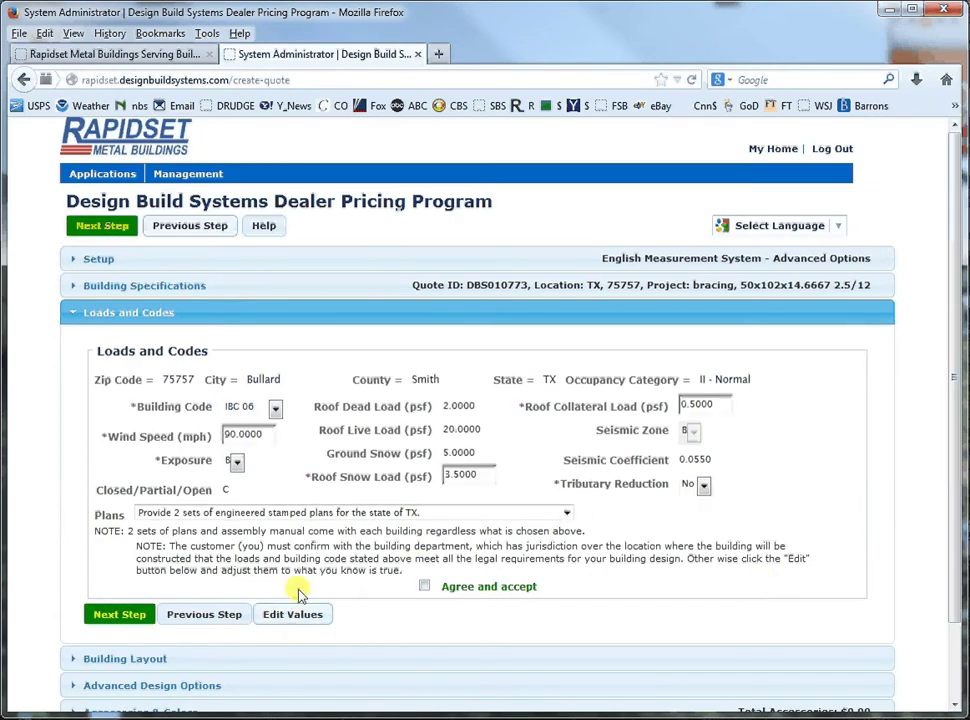
pyautogui.click(275, 409)
pyautogui.click(258, 463)
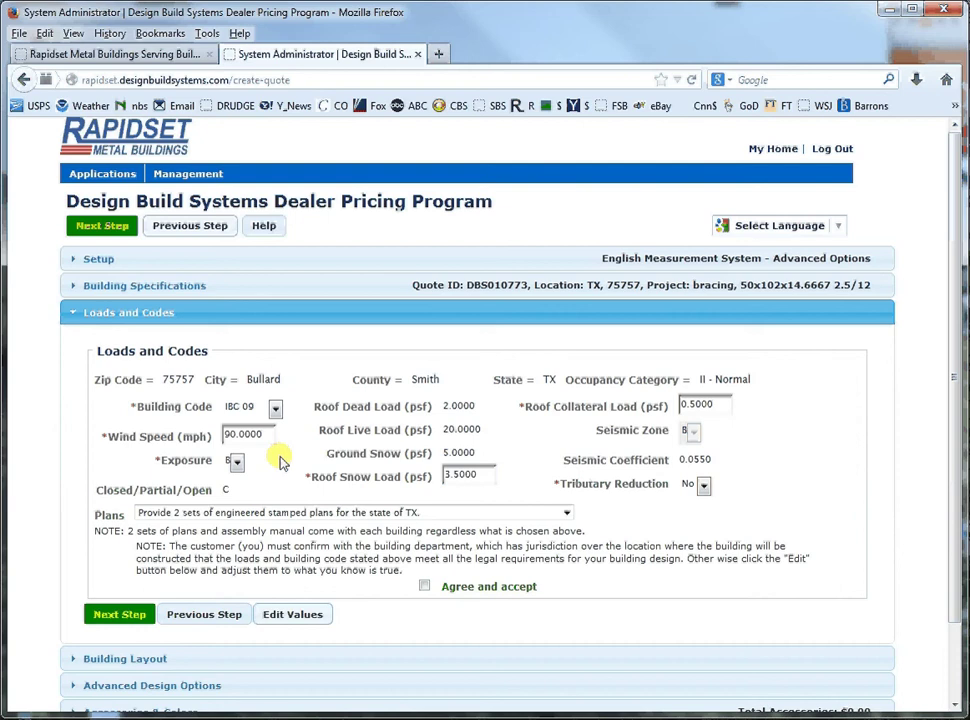
# Set roof snow load 2.5 and collateral 1.0, accept the loads, and continue to layout
pyautogui.click(447, 476)
pyautogui.click(447, 476)
pyautogui.write('2')
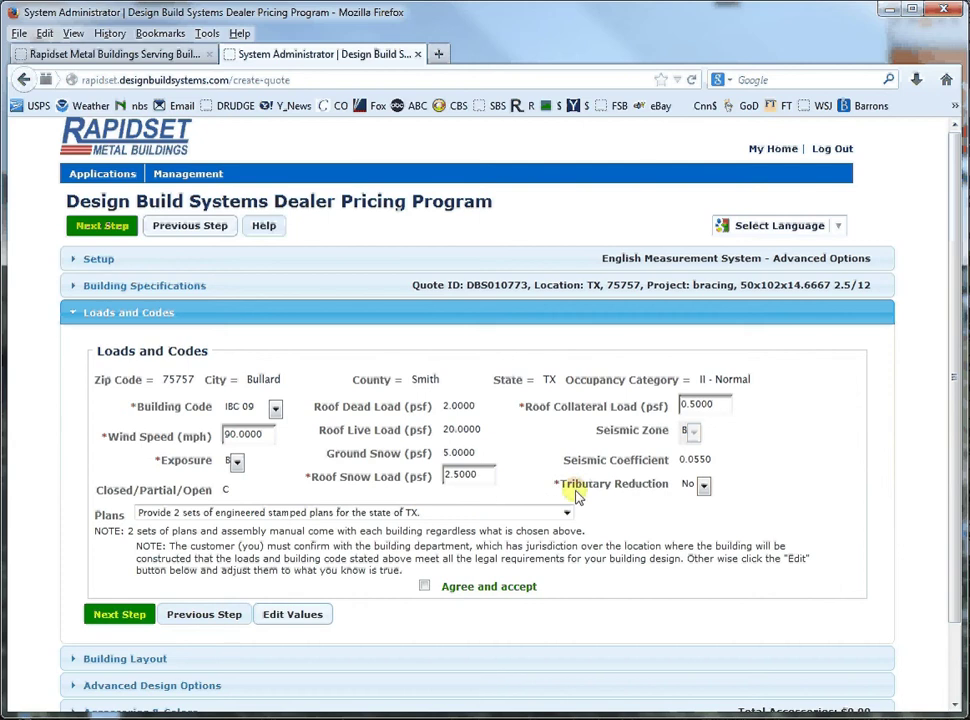
pyautogui.moveTo(727, 403); pyautogui.dragTo(666, 406)
pyautogui.write('1.0000')
pyautogui.click(639, 411)
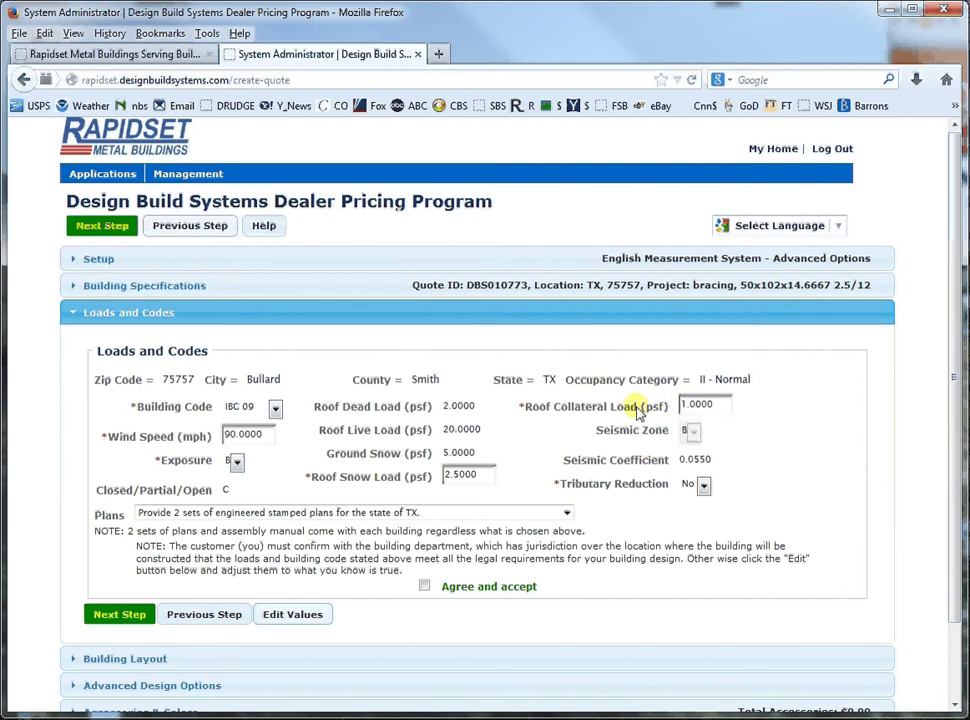
pyautogui.click(424, 587)
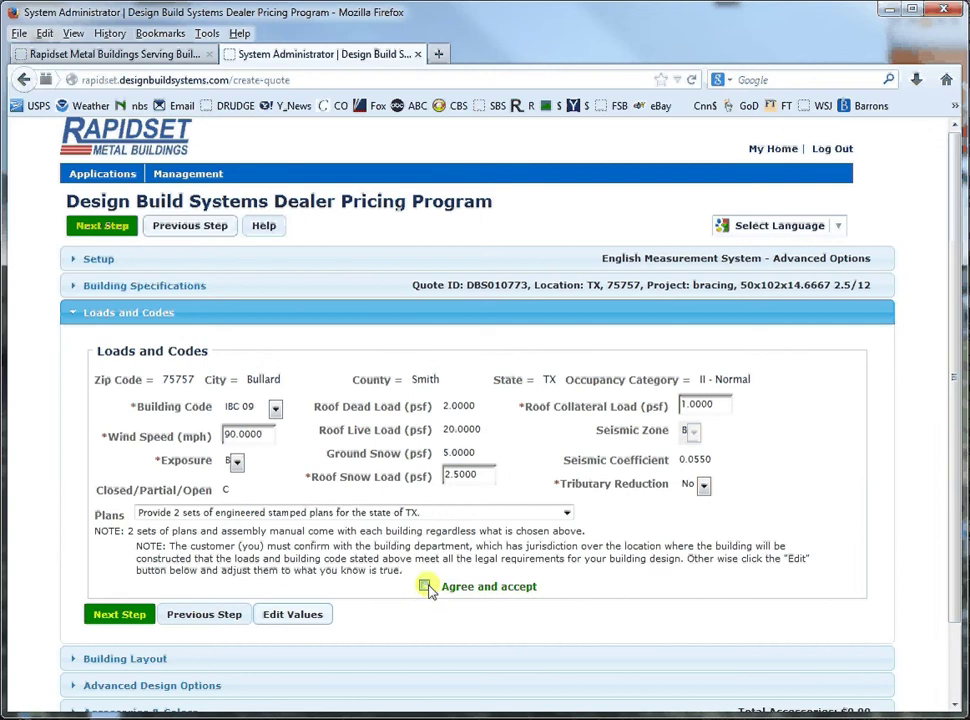
pyautogui.click(110, 615)
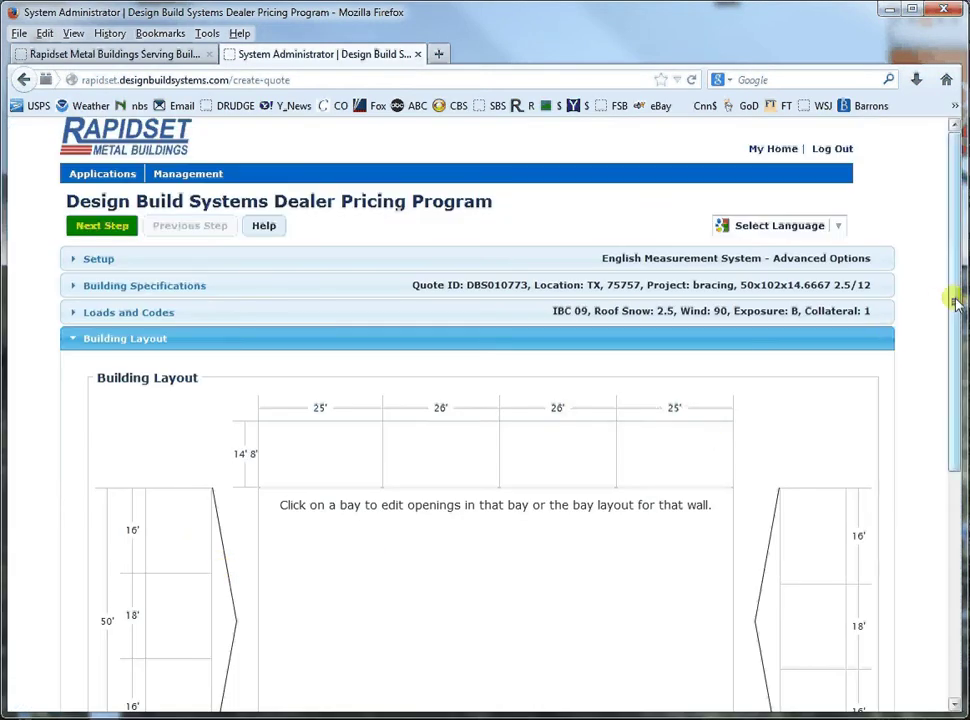
# Select the left endwall's middle 18' bay in the Building Layout
pyautogui.moveTo(955, 303); pyautogui.dragTo(950, 391)
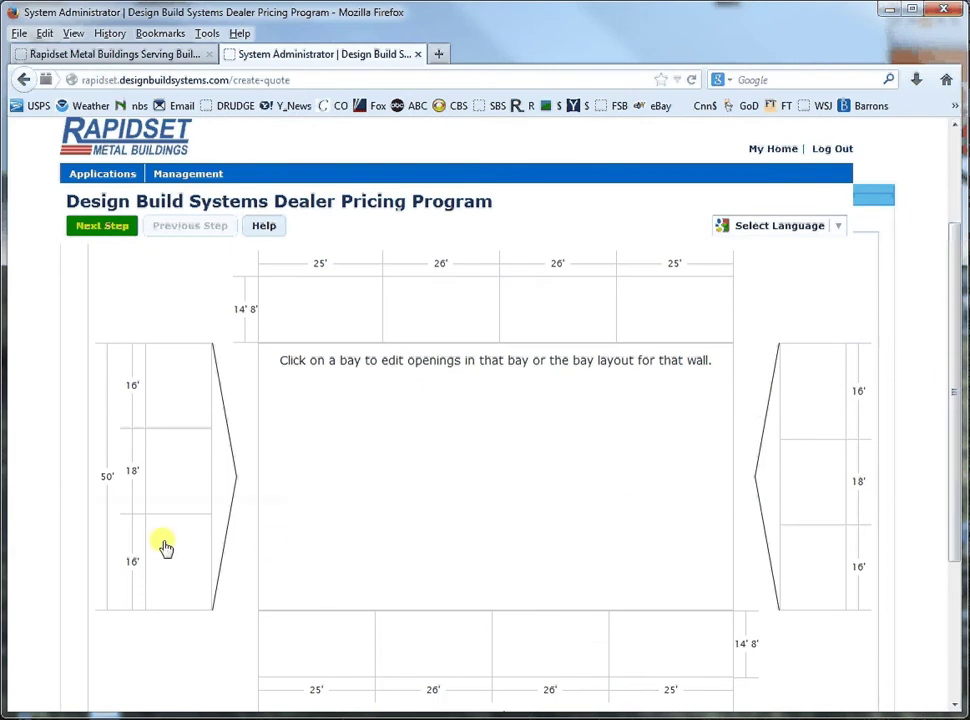
pyautogui.click(170, 476)
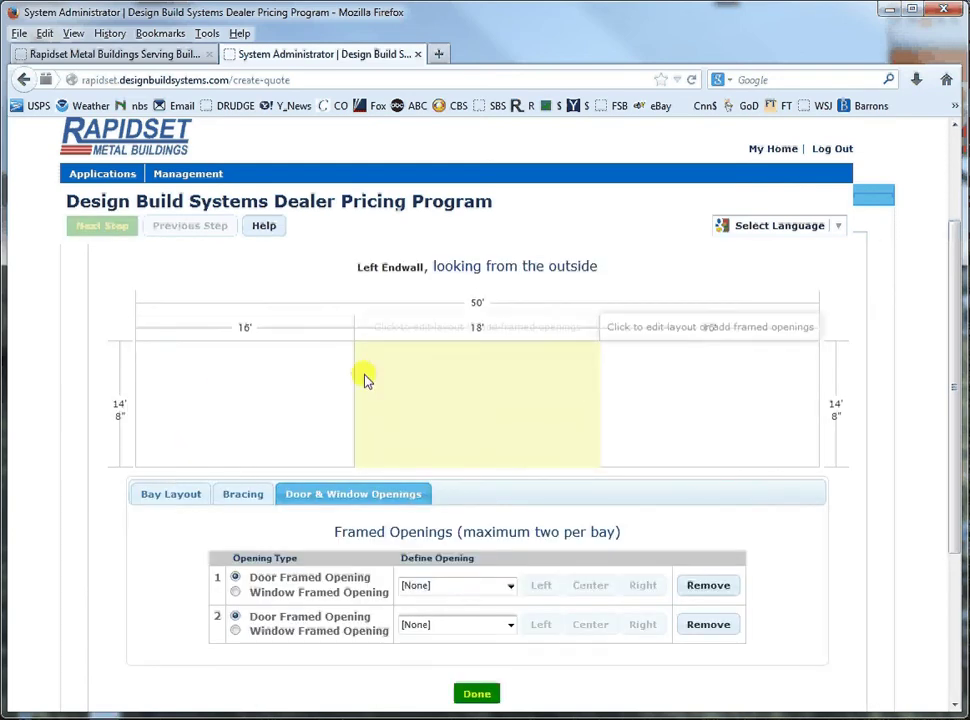
# Change the left endwall bay widths to 15', 18' and 17'
pyautogui.click(152, 495)
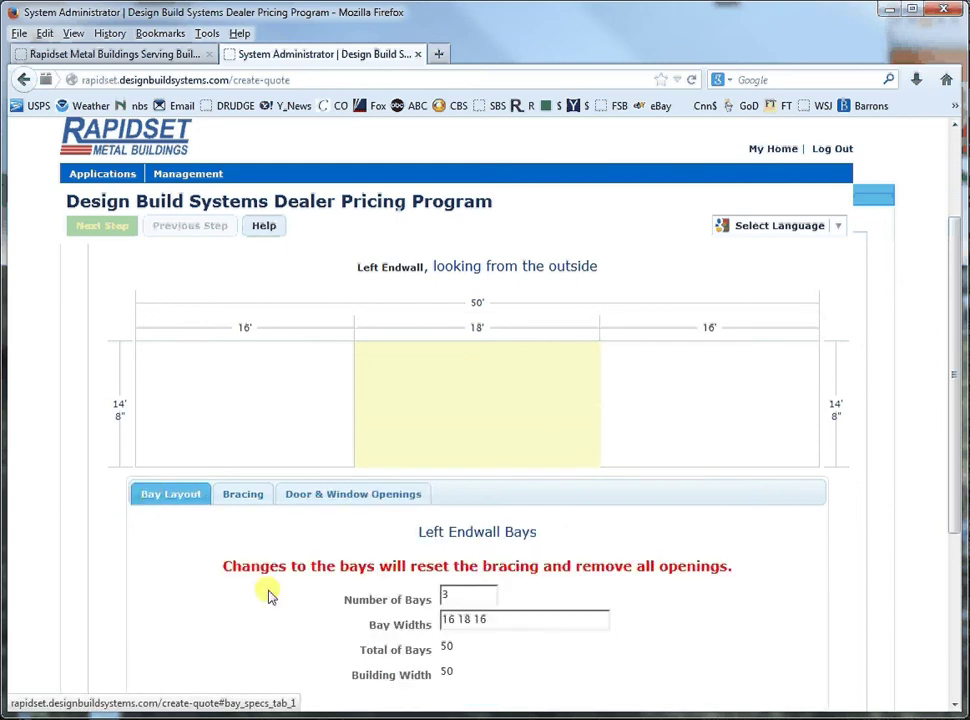
pyautogui.doubleClick(447, 620)
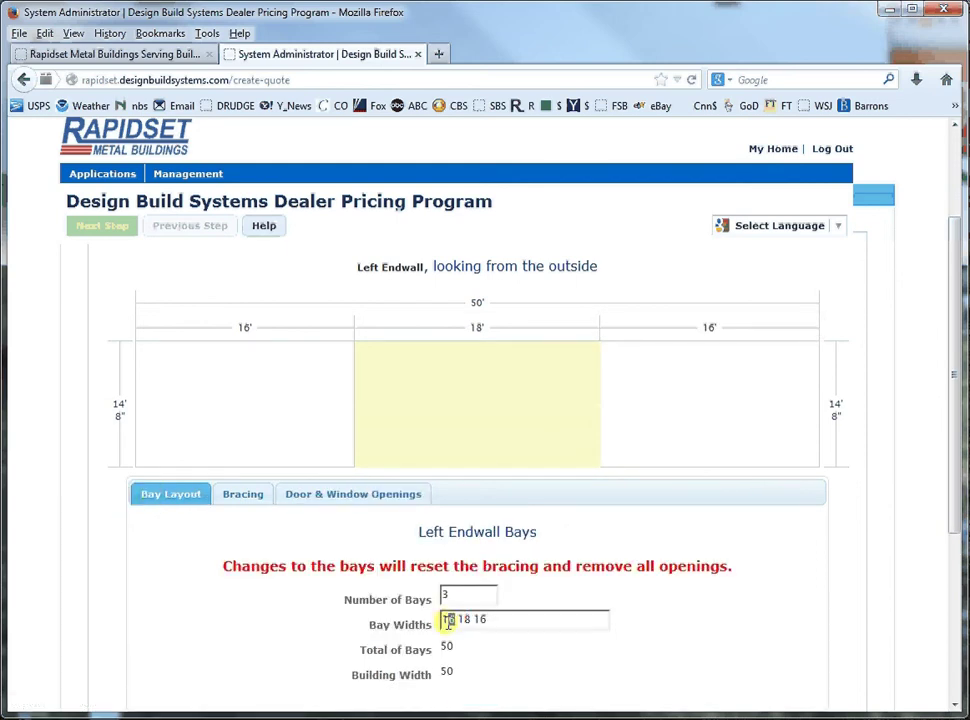
pyautogui.write('15')
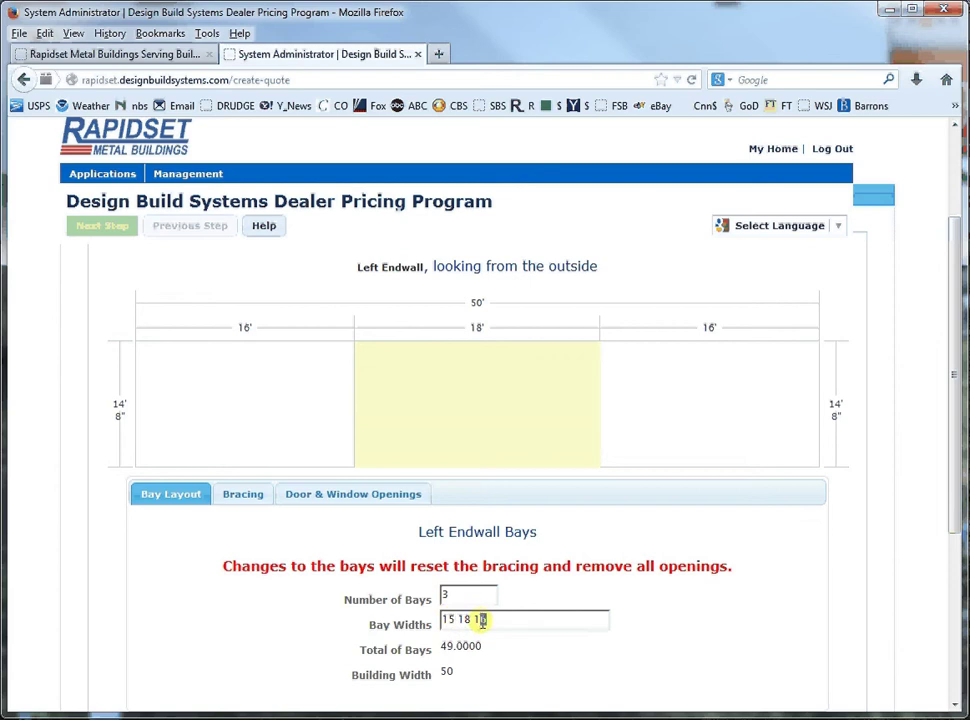
pyautogui.write('17')
pyautogui.click(353, 494)
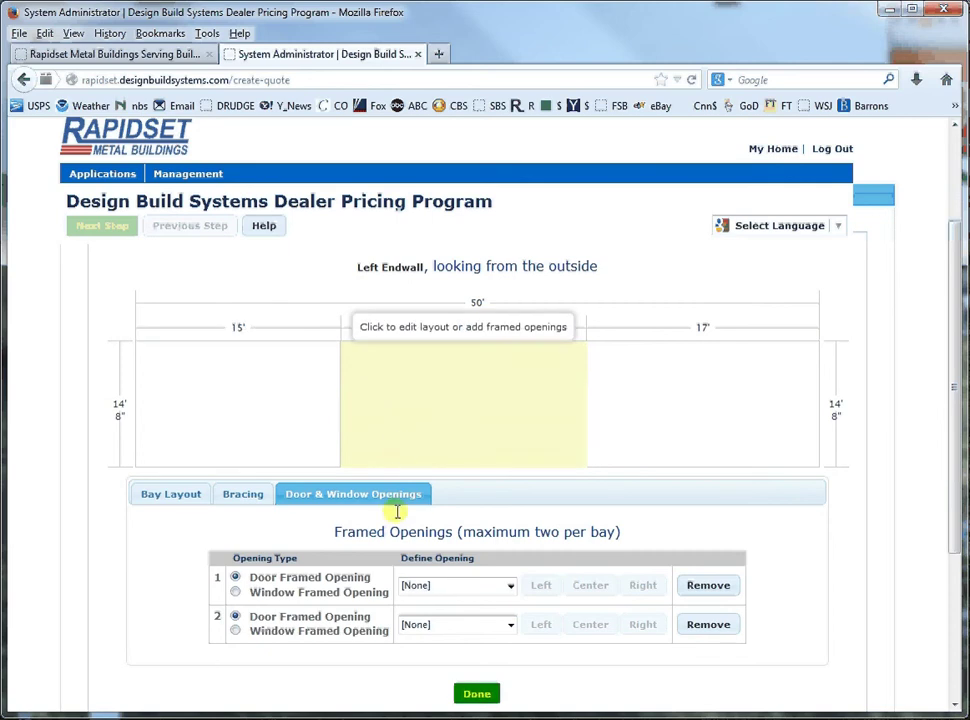
# Set the left endwall bracing to Cable to Frame
pyautogui.click(243, 494)
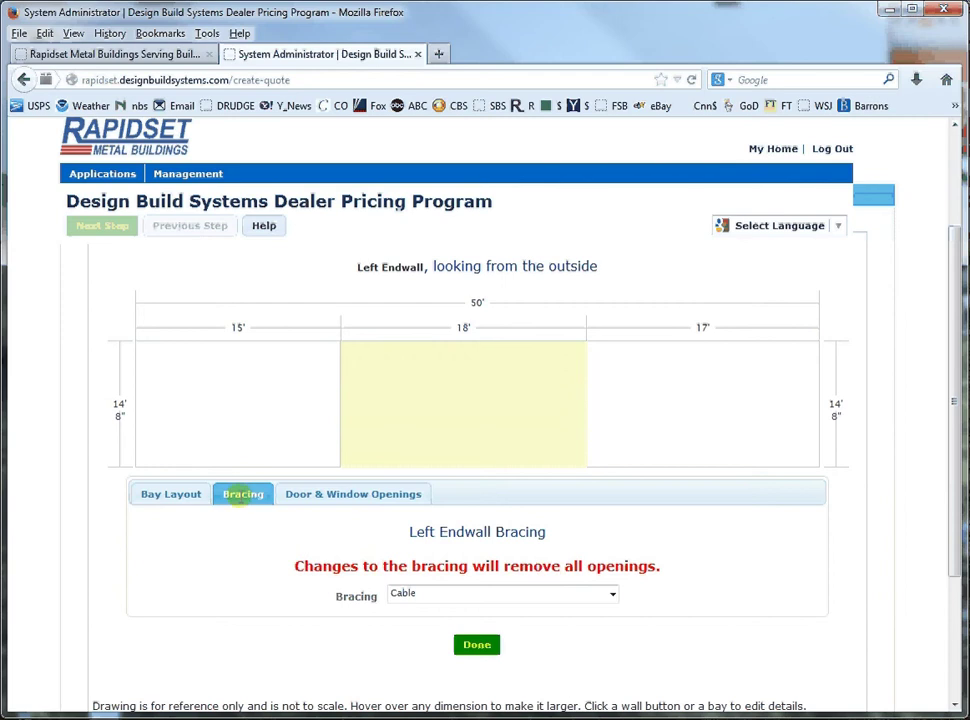
pyautogui.click(405, 595)
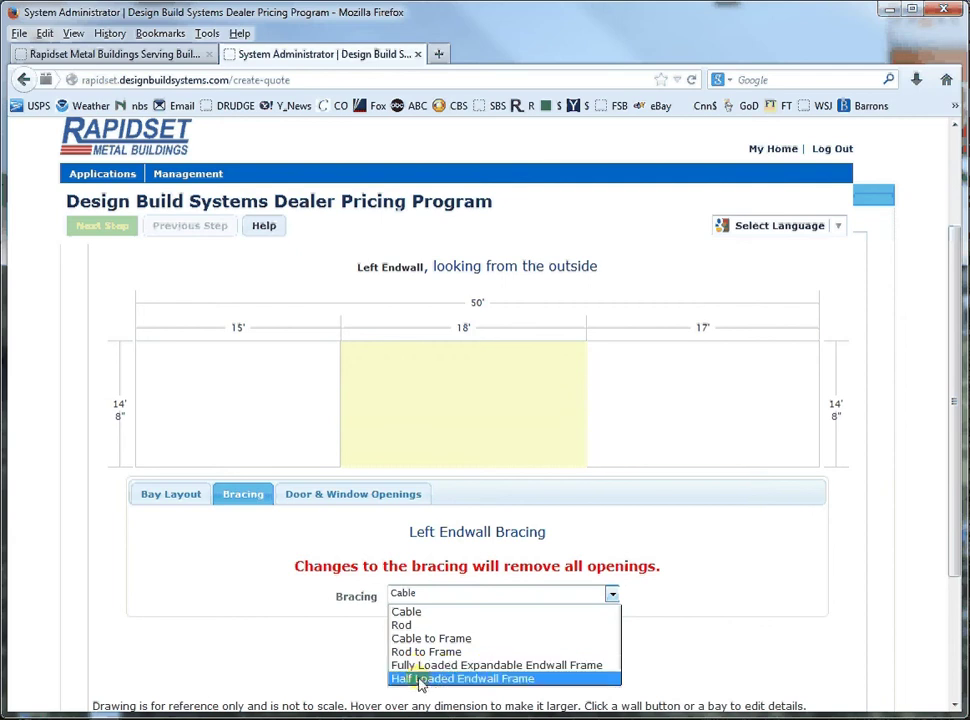
pyautogui.click(420, 637)
# Place a centred 16' wide x 14' high door in the middle bay and finish the endwall
pyautogui.click(440, 585)
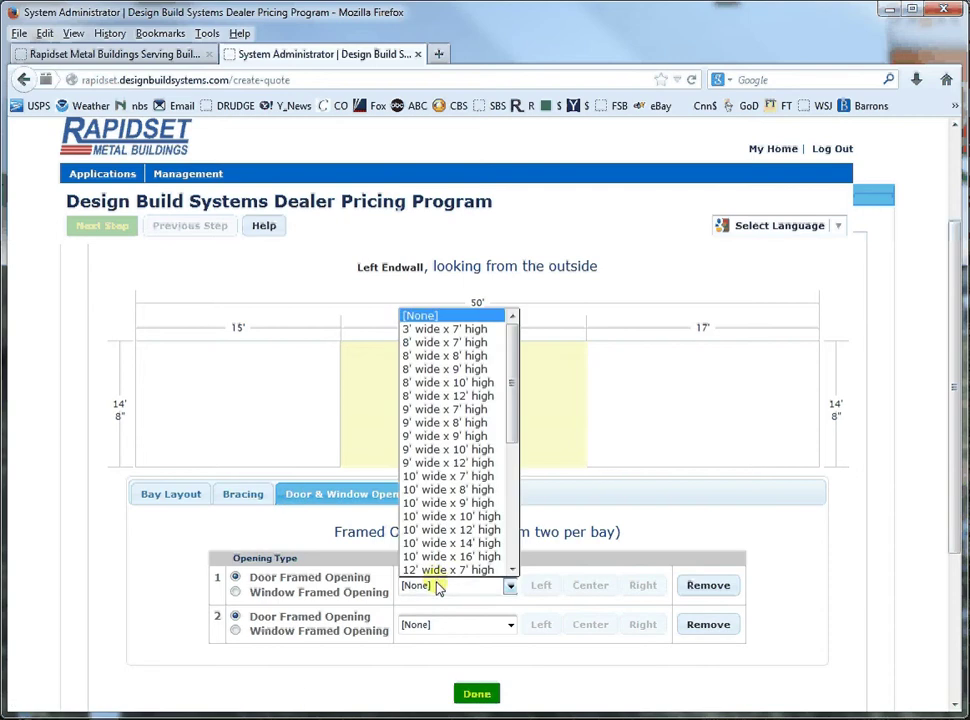
pyautogui.moveTo(512, 445); pyautogui.dragTo(511, 534)
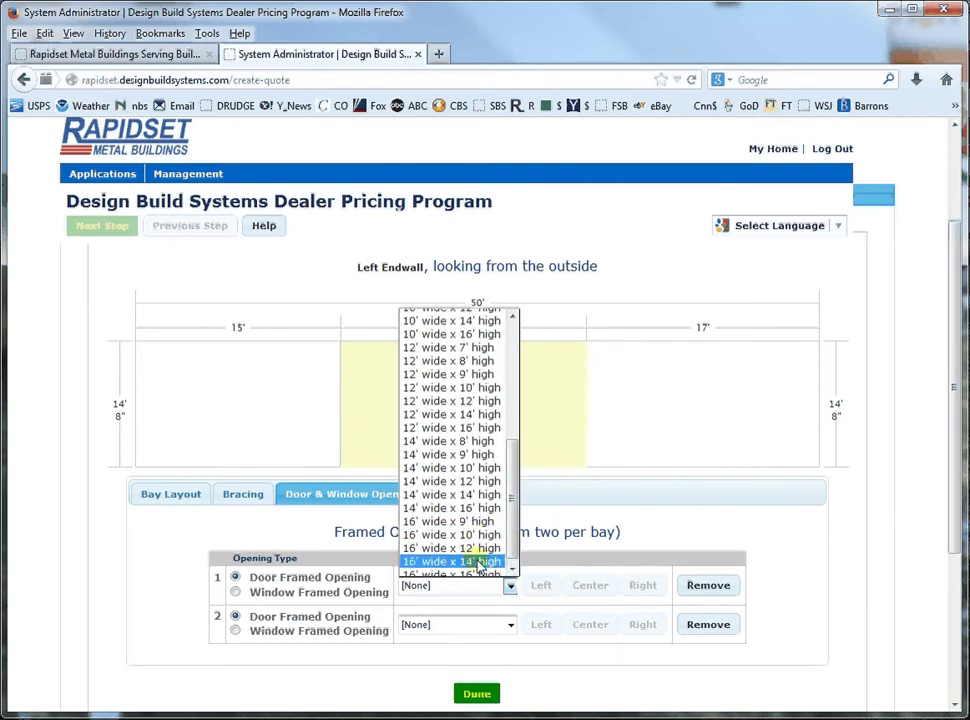
pyautogui.click(480, 562)
pyautogui.click(588, 586)
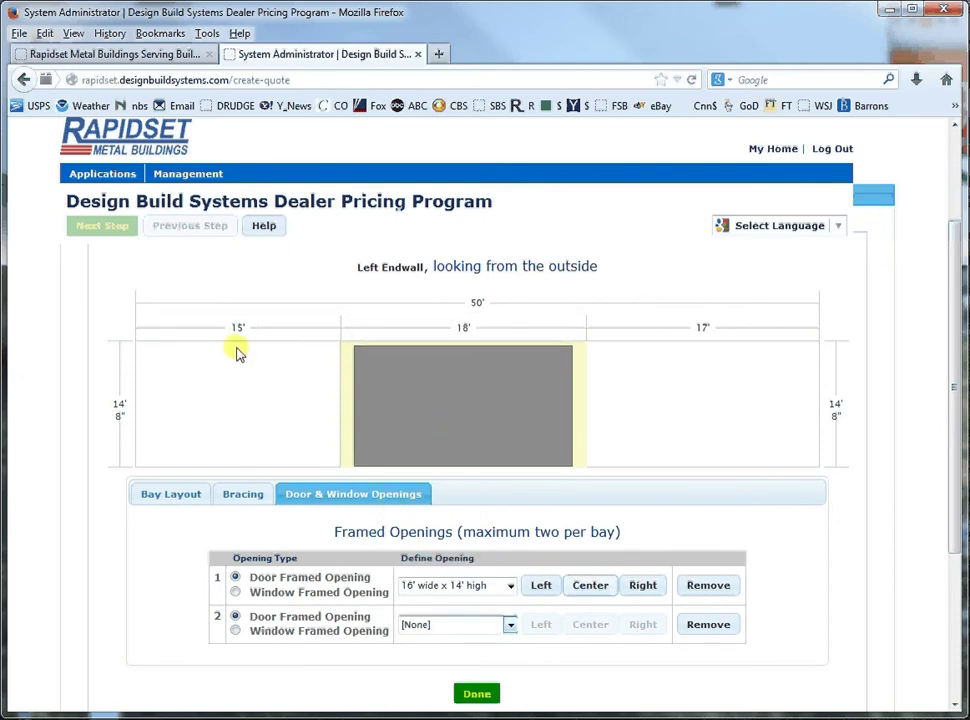
pyautogui.click(479, 694)
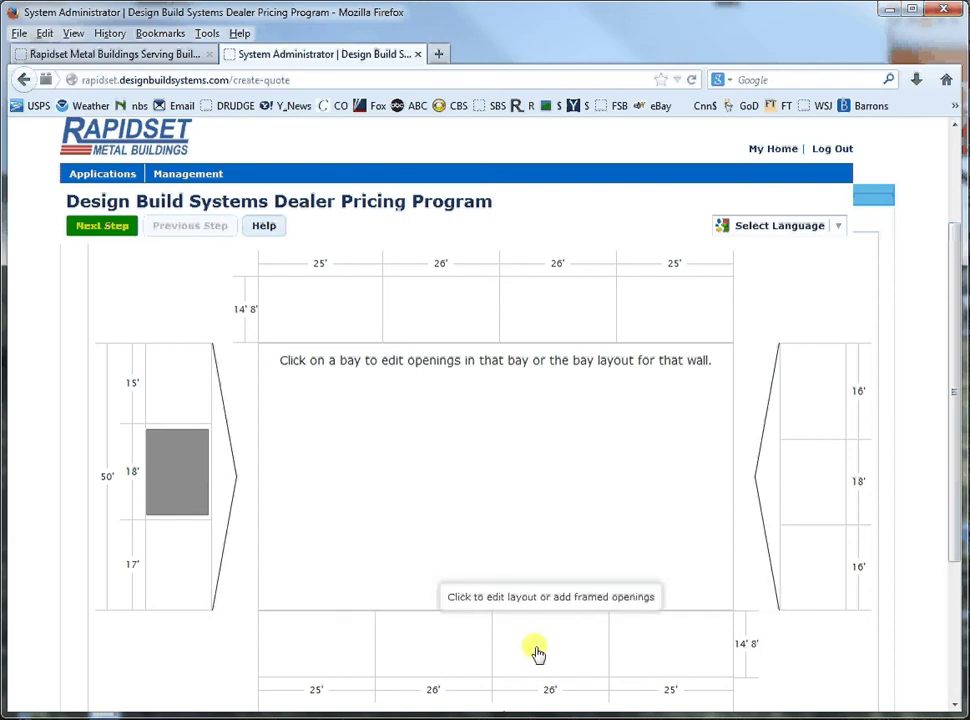
# Give the front sidewall Wind Column bracing at the right side of Bay 2
pyautogui.click(166, 494)
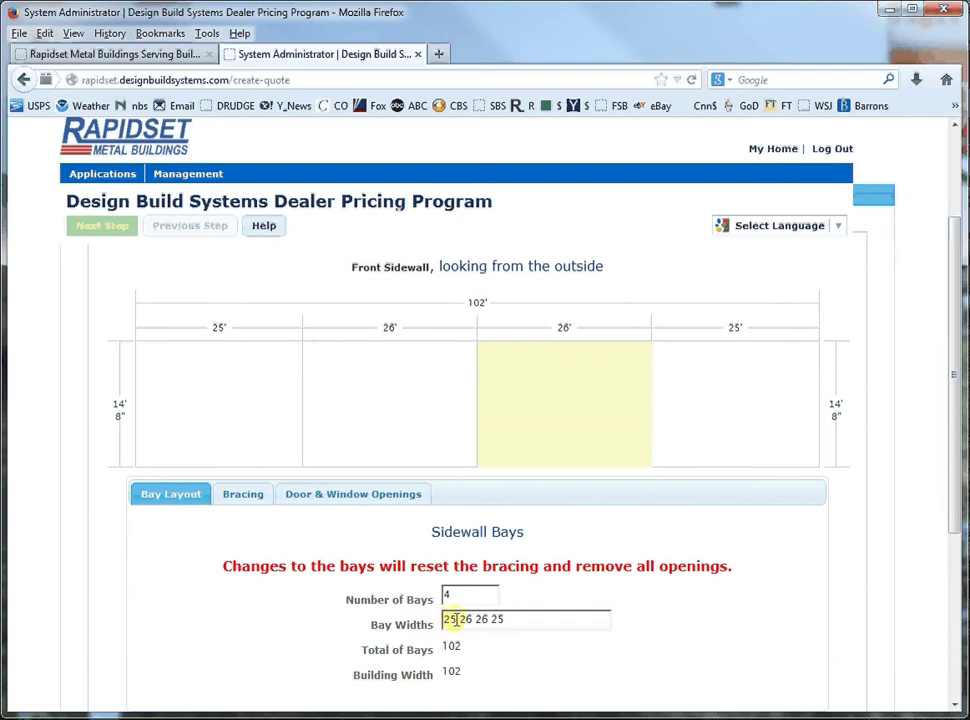
pyautogui.click(238, 495)
pyautogui.click(513, 596)
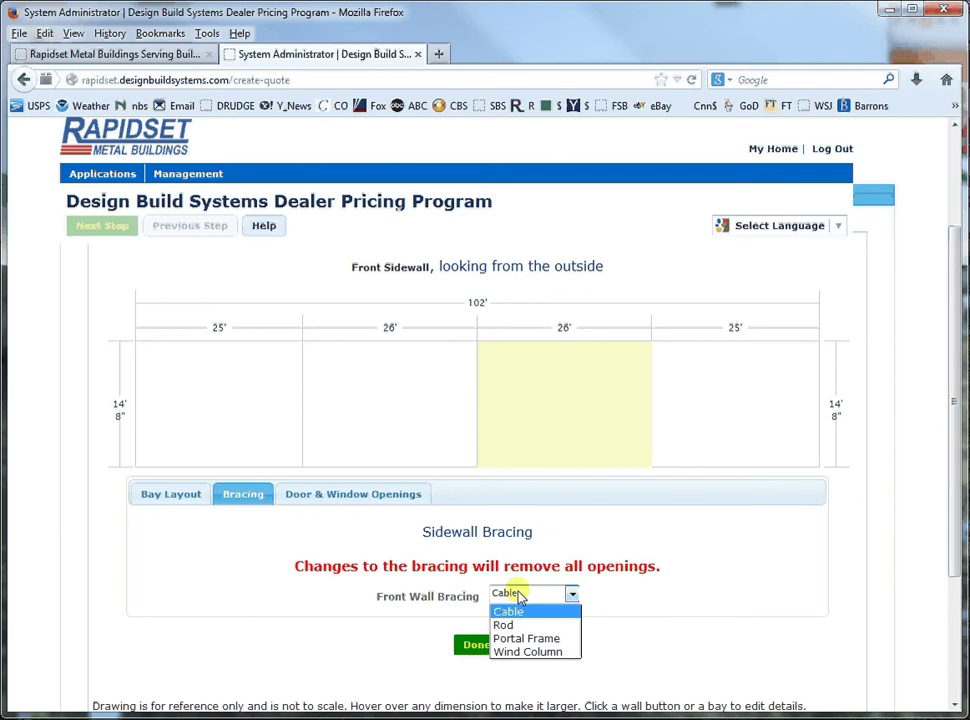
pyautogui.click(530, 652)
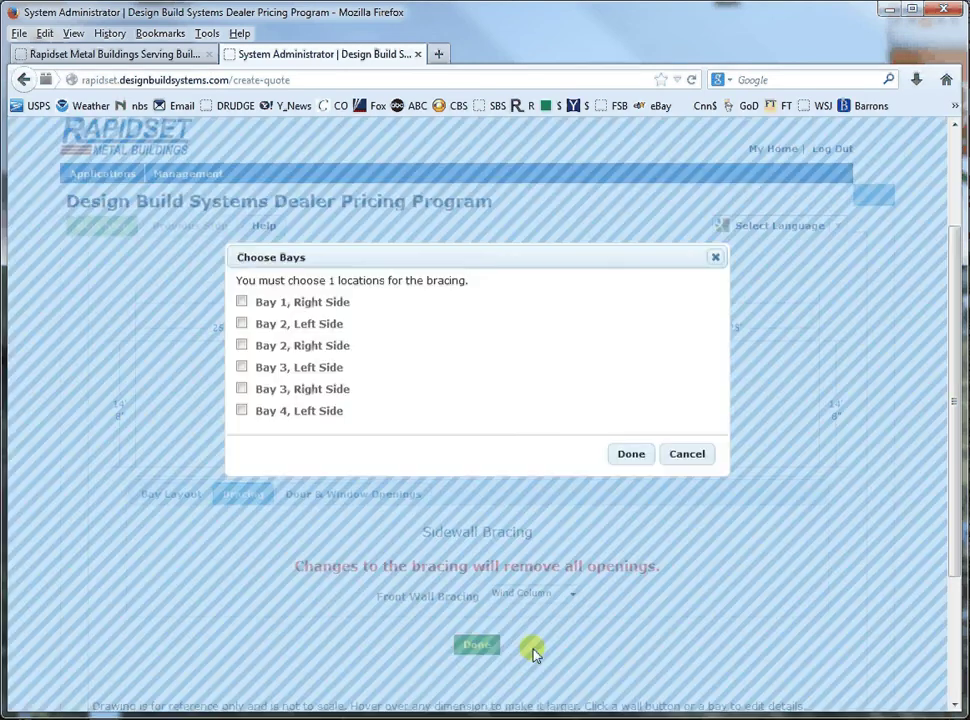
pyautogui.click(242, 343)
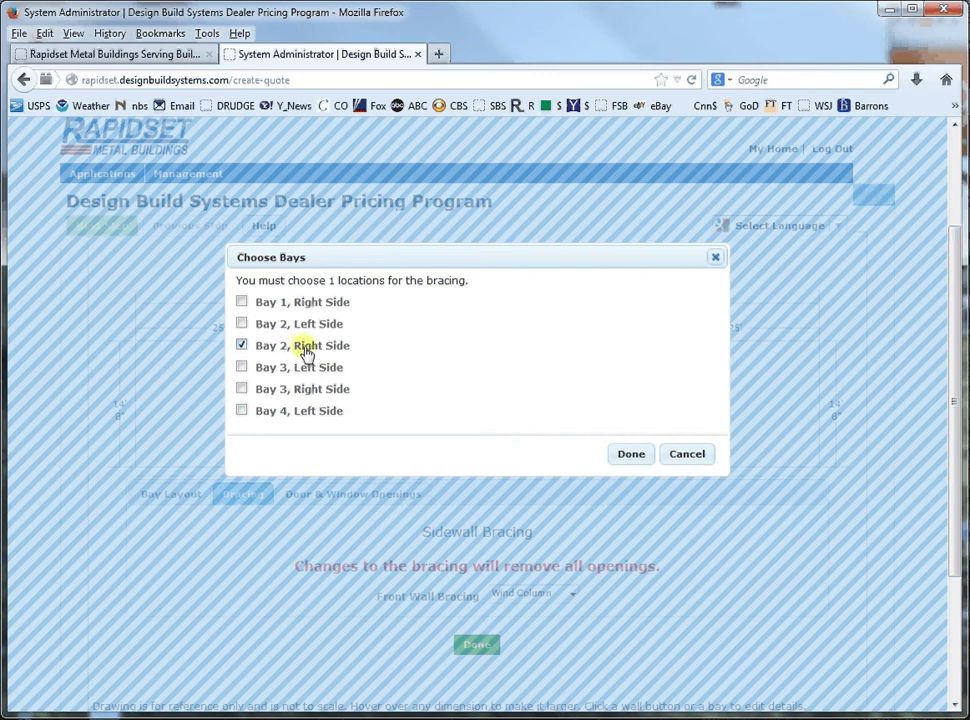
pyautogui.click(628, 455)
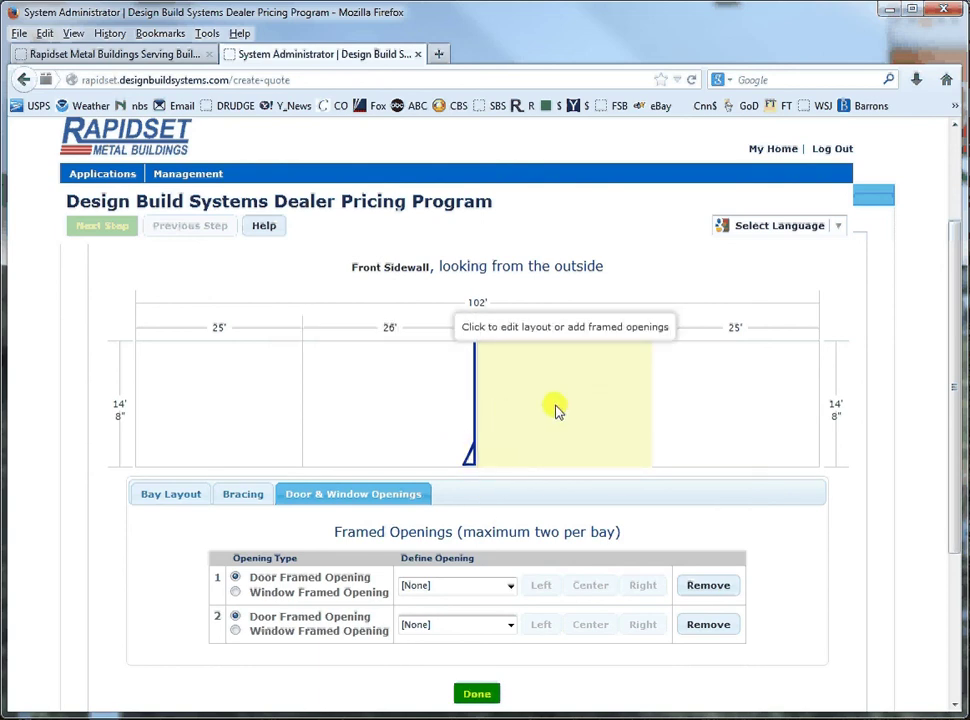
# Add a 10' x 10' door at the right side of front sidewall bay 3
pyautogui.click(496, 587)
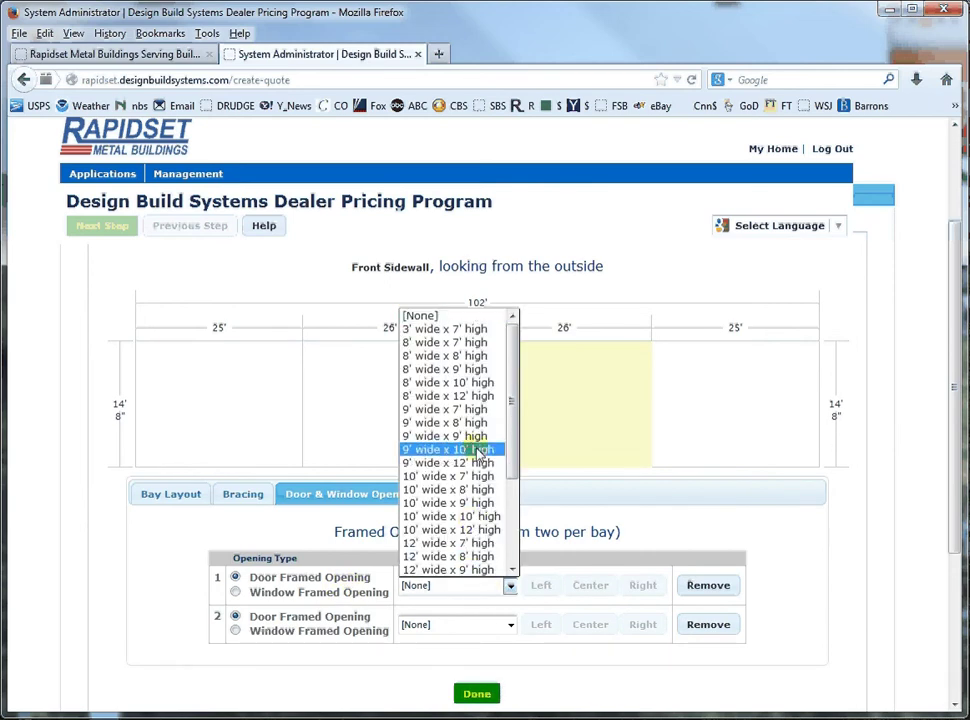
pyautogui.click(483, 516)
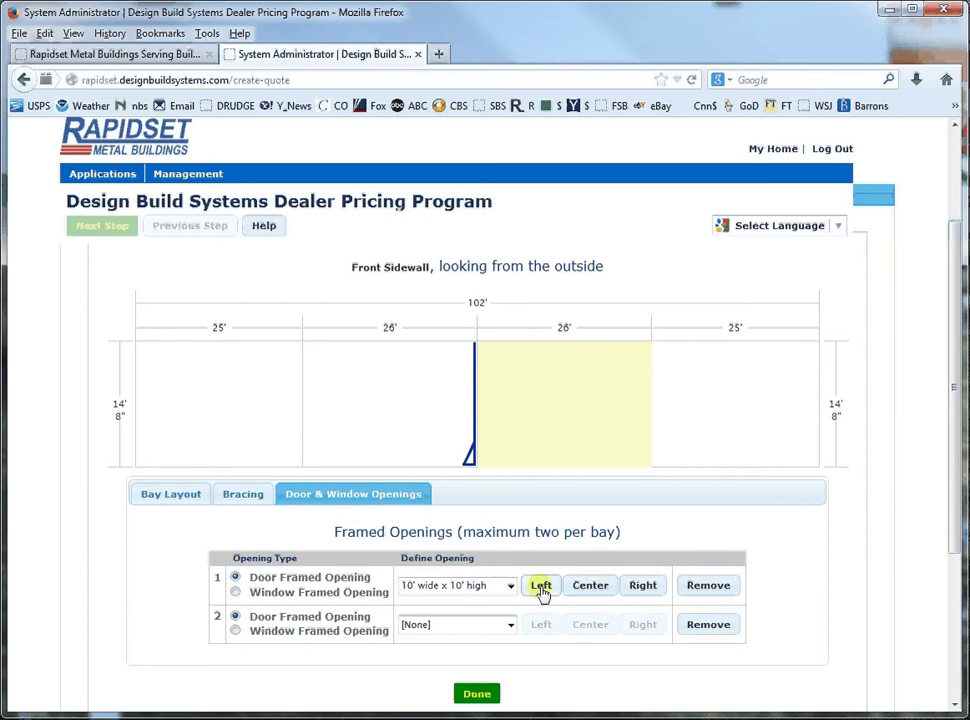
pyautogui.click(643, 585)
# Add a centred 12' wide x 9' high door in bay 2
pyautogui.click(381, 420)
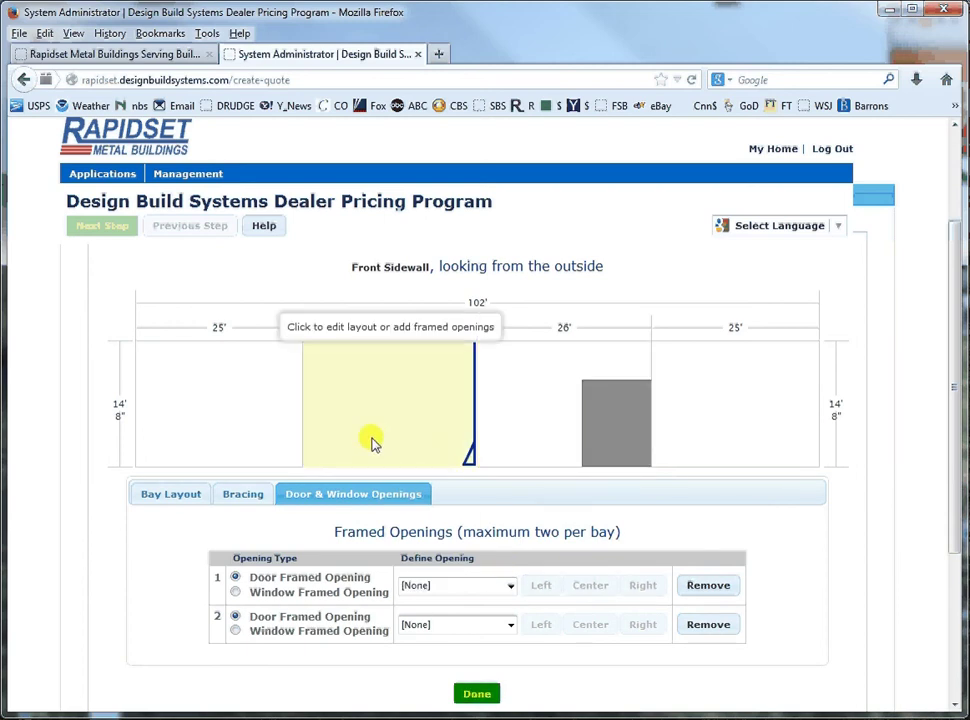
pyautogui.click(425, 586)
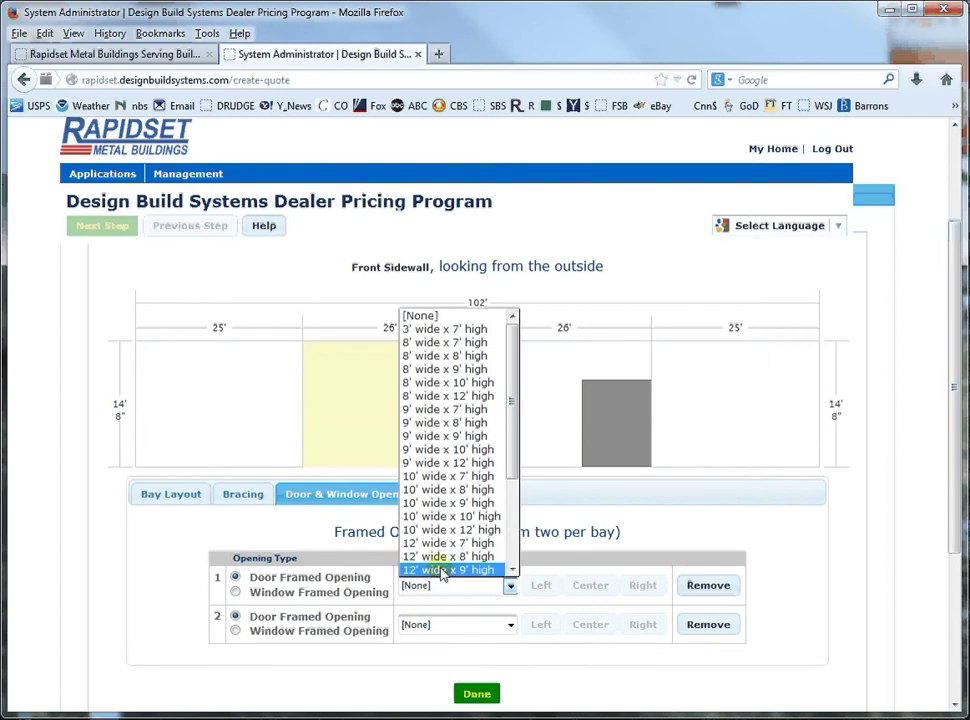
pyautogui.click(442, 569)
pyautogui.click(590, 586)
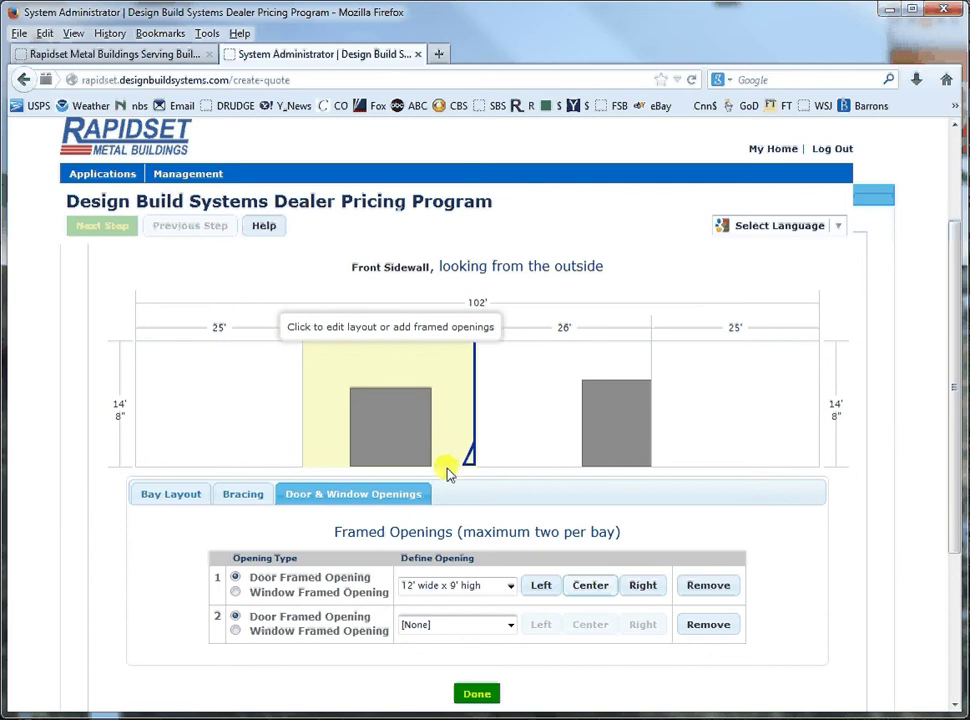
# Finish the front sidewall and put Portal Frame bracing in back sidewall bay 2
pyautogui.click(477, 696)
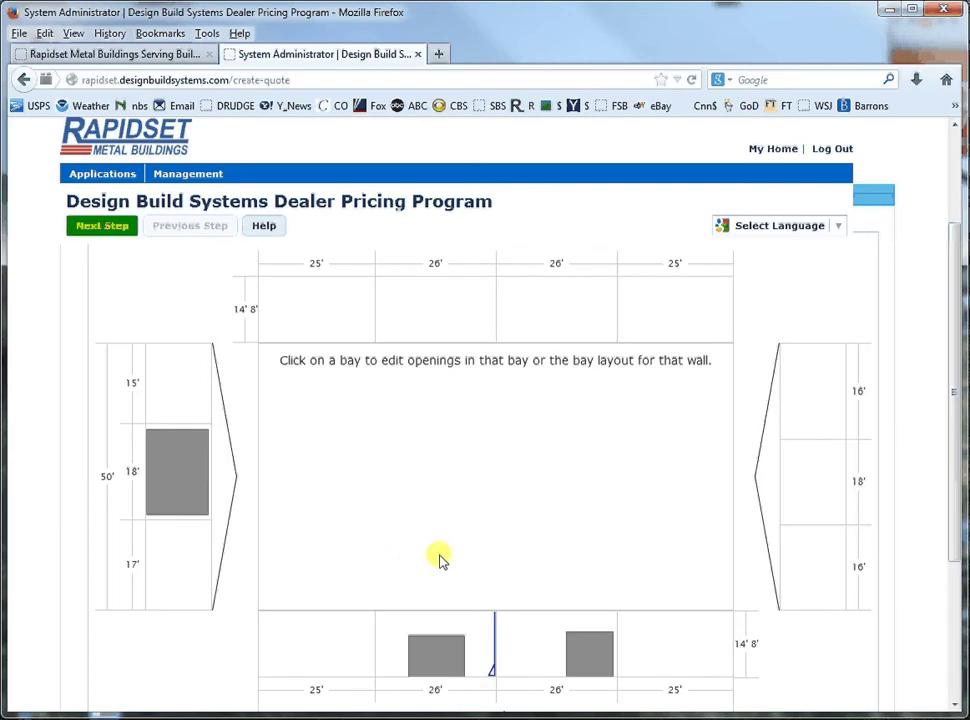
pyautogui.click(535, 317)
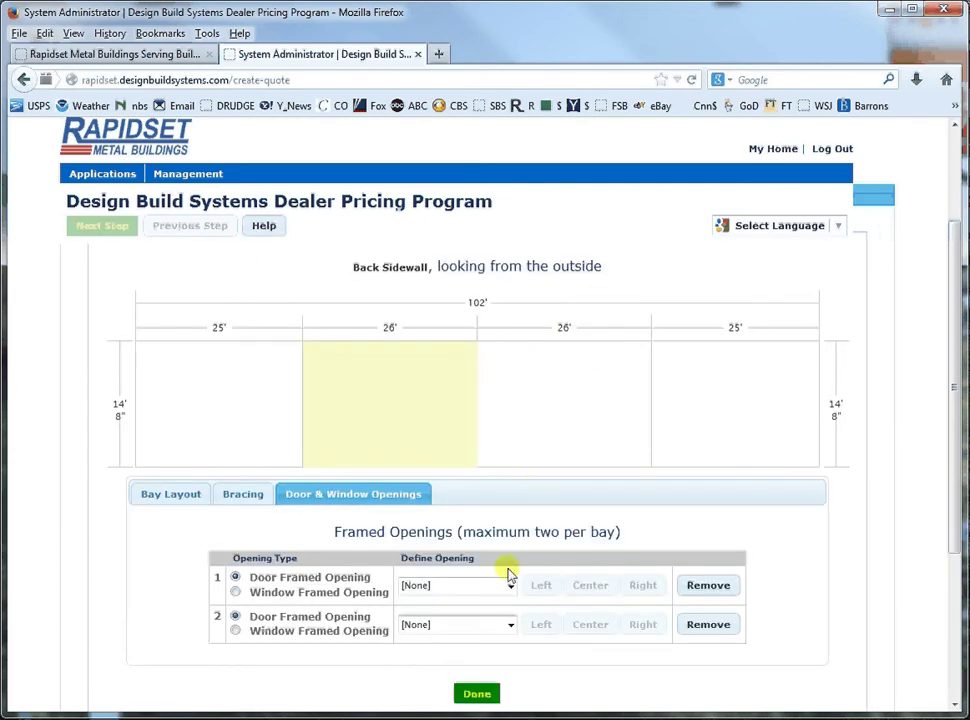
pyautogui.click(169, 493)
pyautogui.click(243, 494)
pyautogui.click(522, 595)
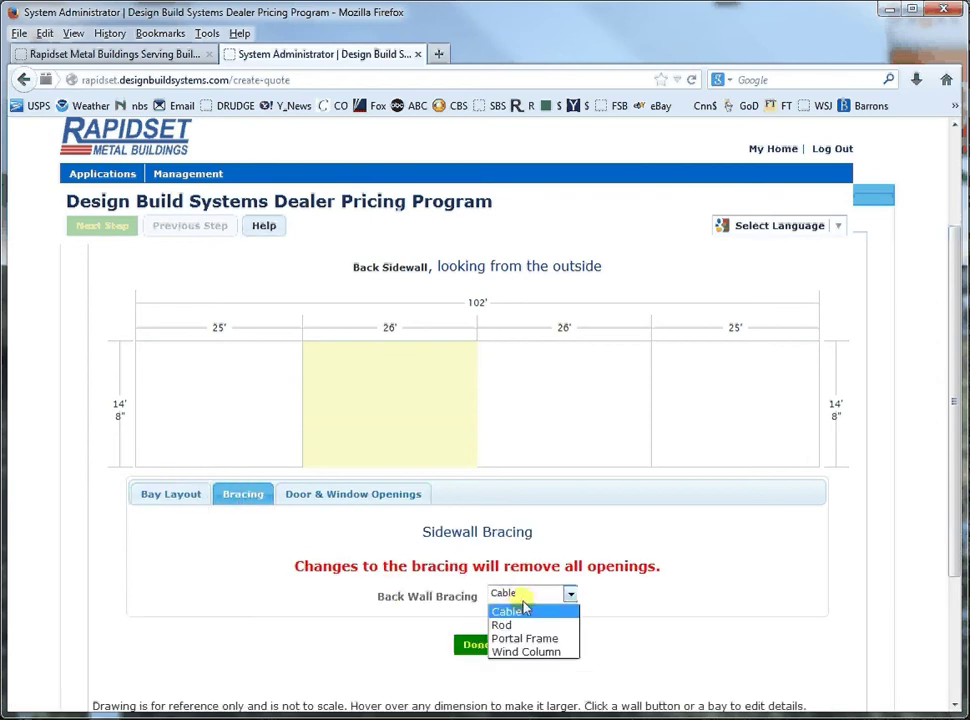
pyautogui.click(524, 638)
pyautogui.click(242, 301)
pyautogui.click(627, 366)
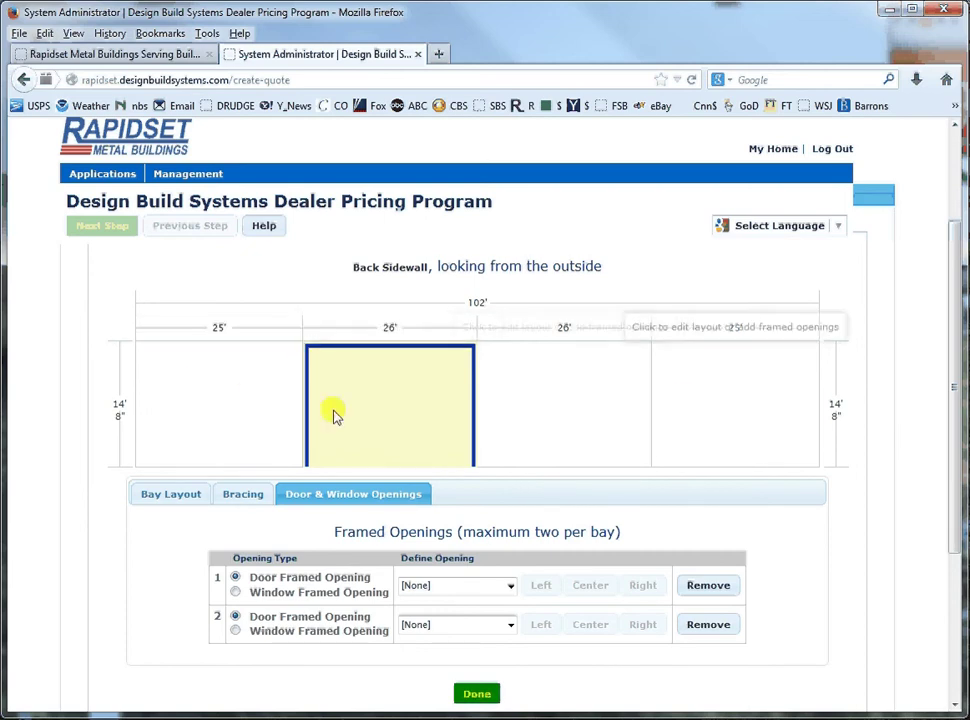
# Add a centred 10'x10' door in back sidewall bay 2, then show the right endwall's bay layout
pyautogui.click(452, 587)
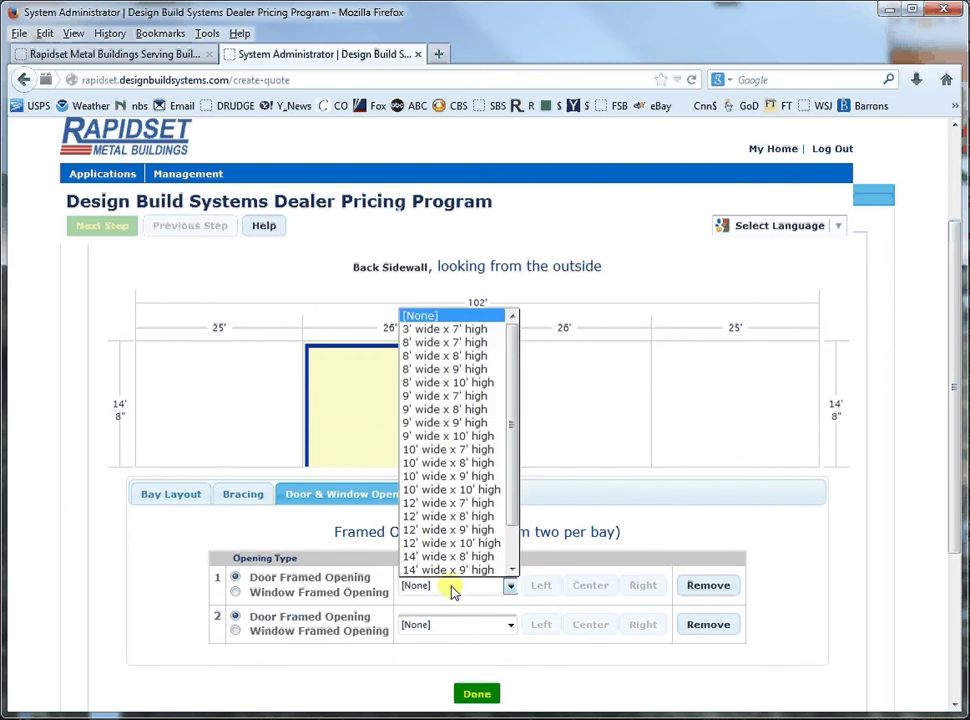
pyautogui.click(448, 489)
pyautogui.click(591, 587)
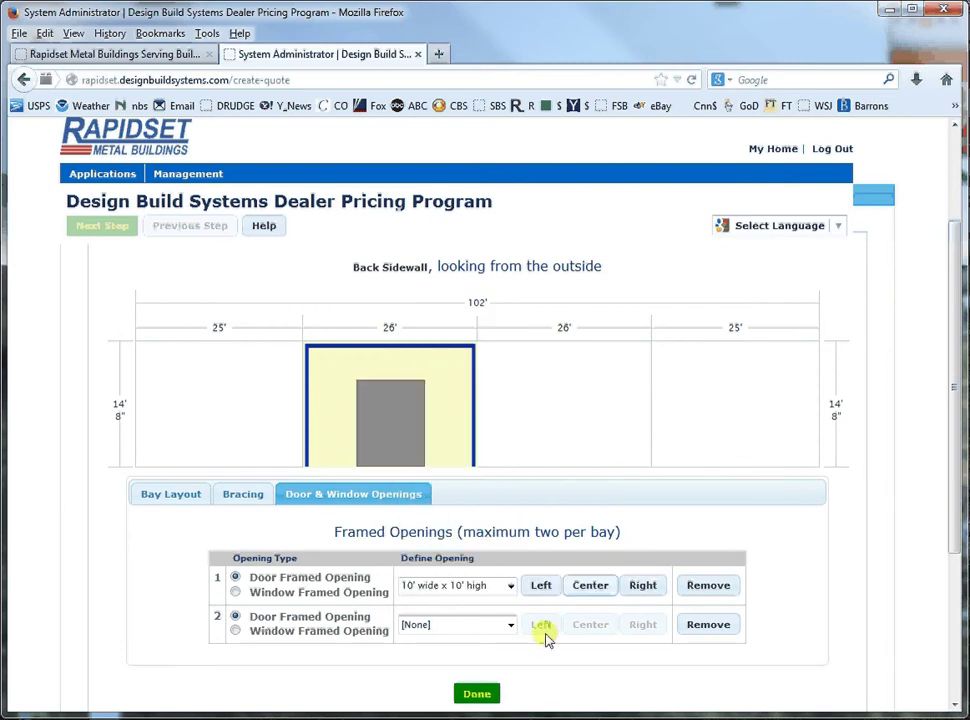
pyautogui.click(477, 694)
pyautogui.click(812, 487)
pyautogui.click(170, 495)
# Set the right endwall to 4 bays with Half Loaded Endwall Frame bracing
pyautogui.doubleClick(463, 596)
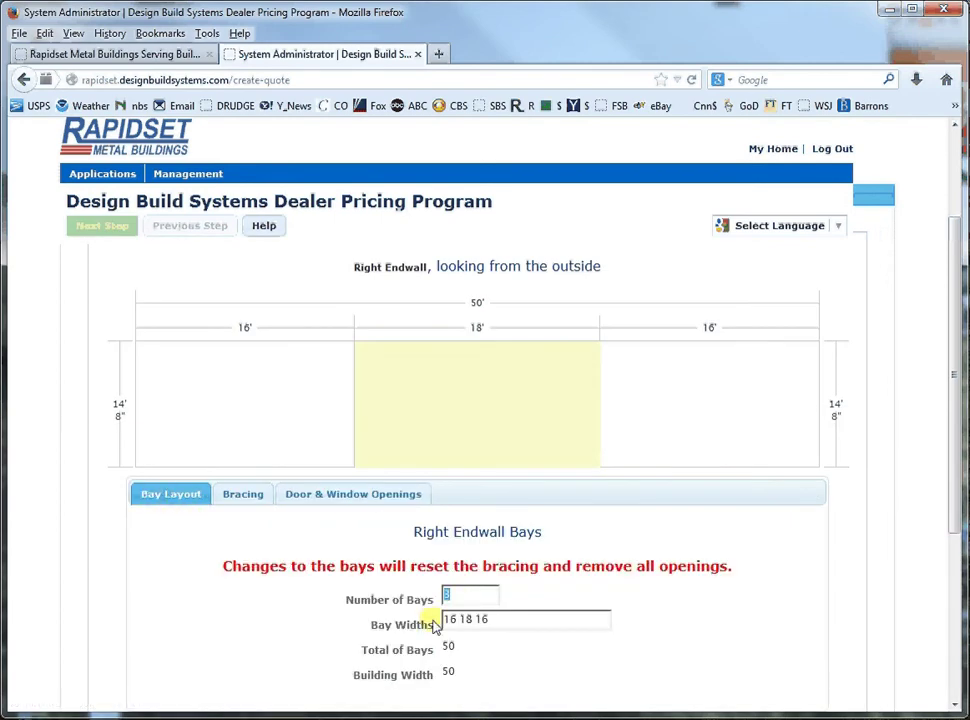
pyautogui.write('4')
pyautogui.click(552, 585)
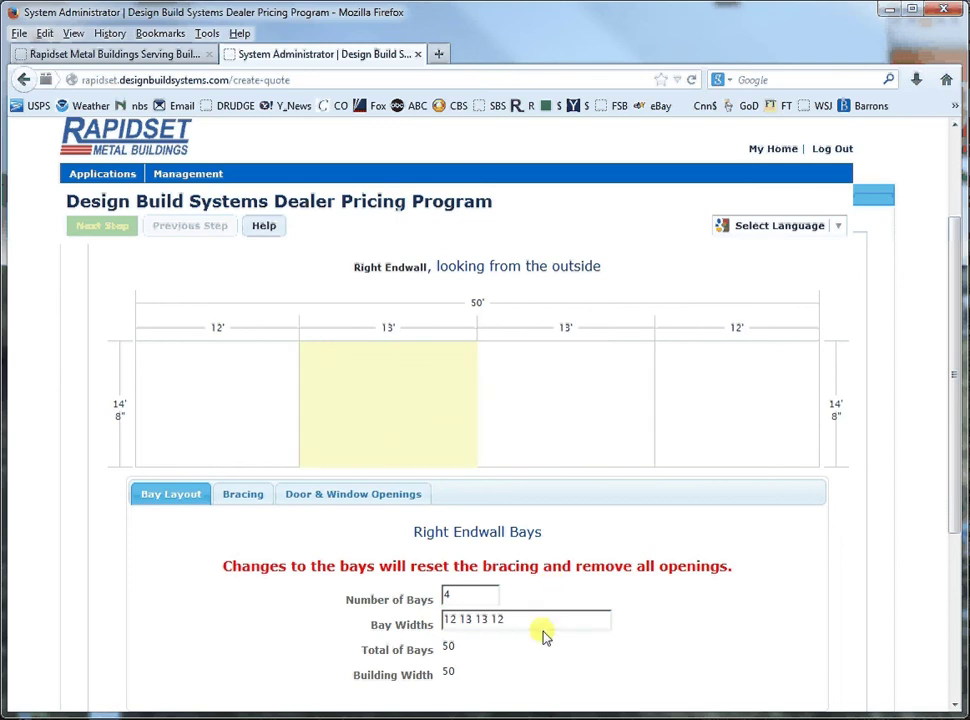
pyautogui.click(245, 494)
pyautogui.click(436, 596)
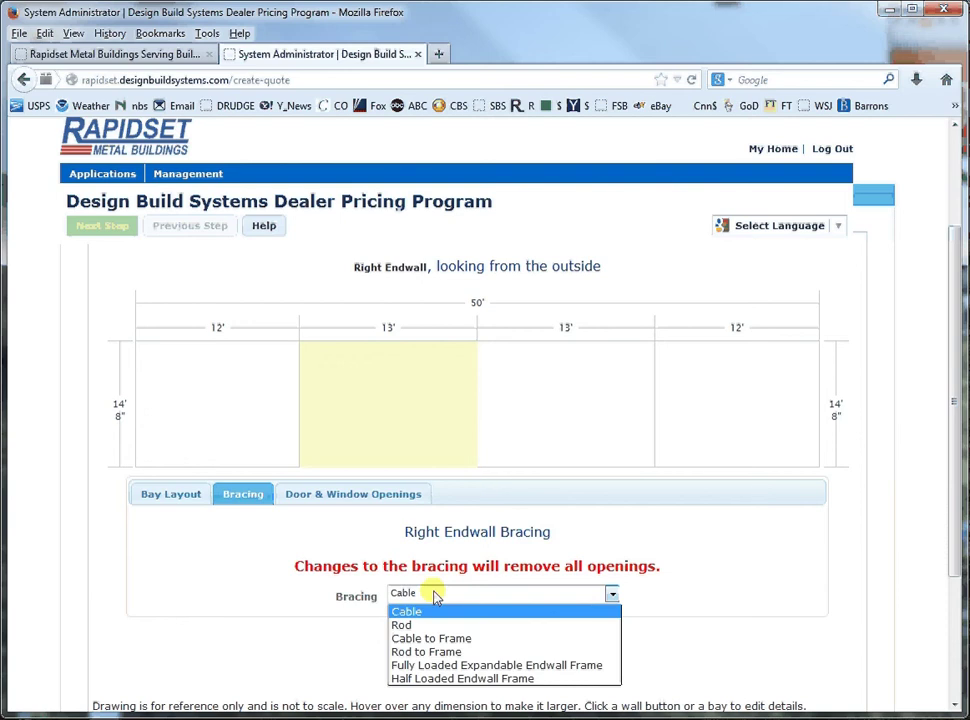
pyautogui.click(426, 679)
# Add a centred 10' wide x 10' high door opening to the right endwall
pyautogui.click(428, 591)
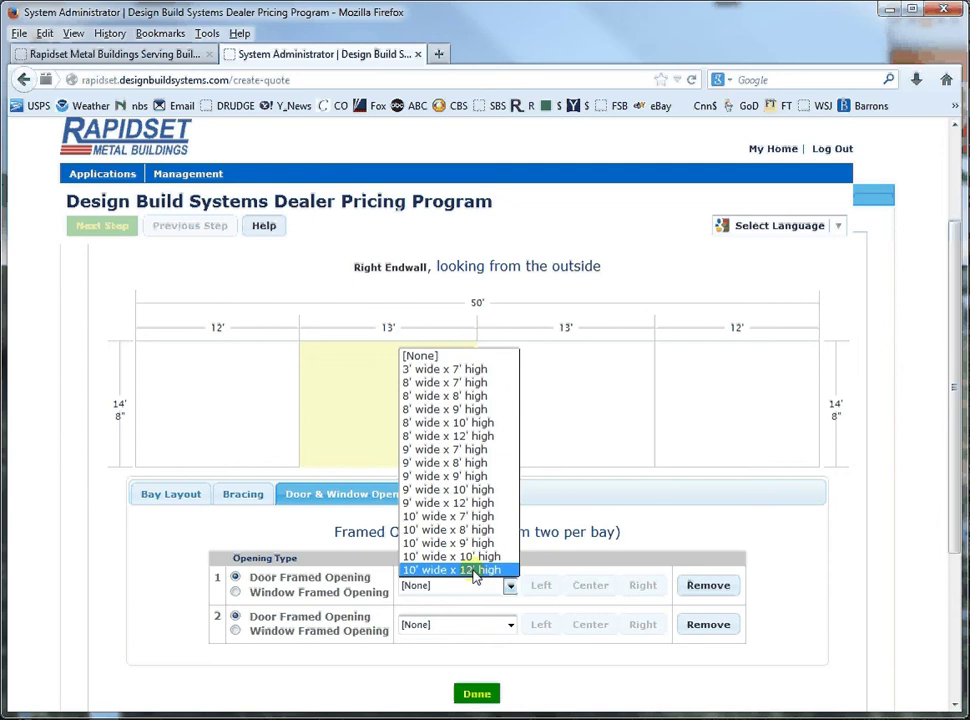
pyautogui.click(474, 558)
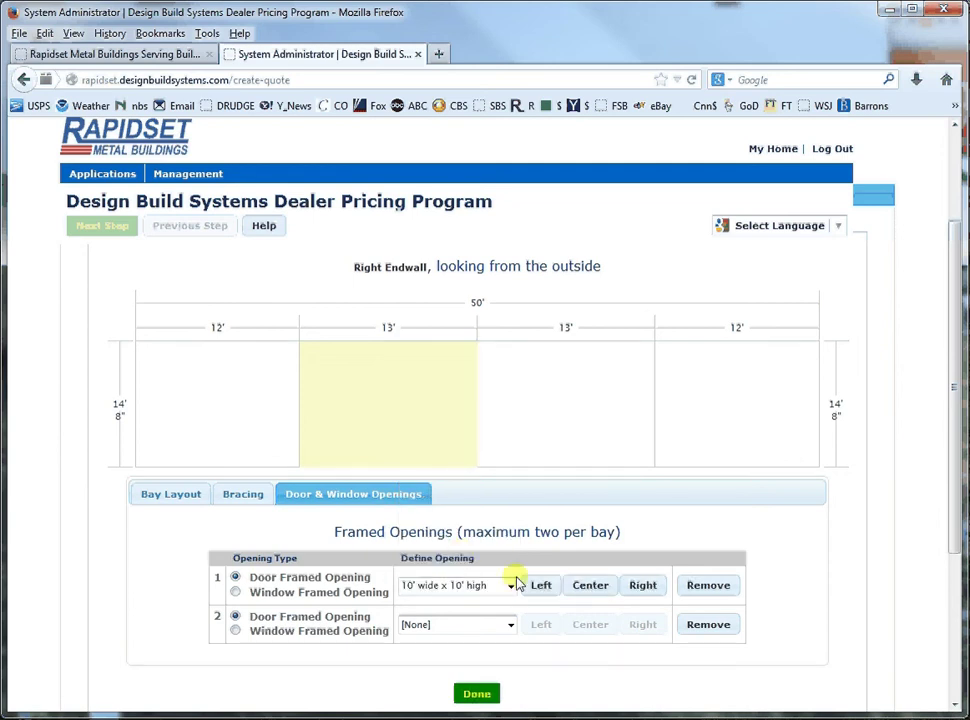
pyautogui.click(588, 586)
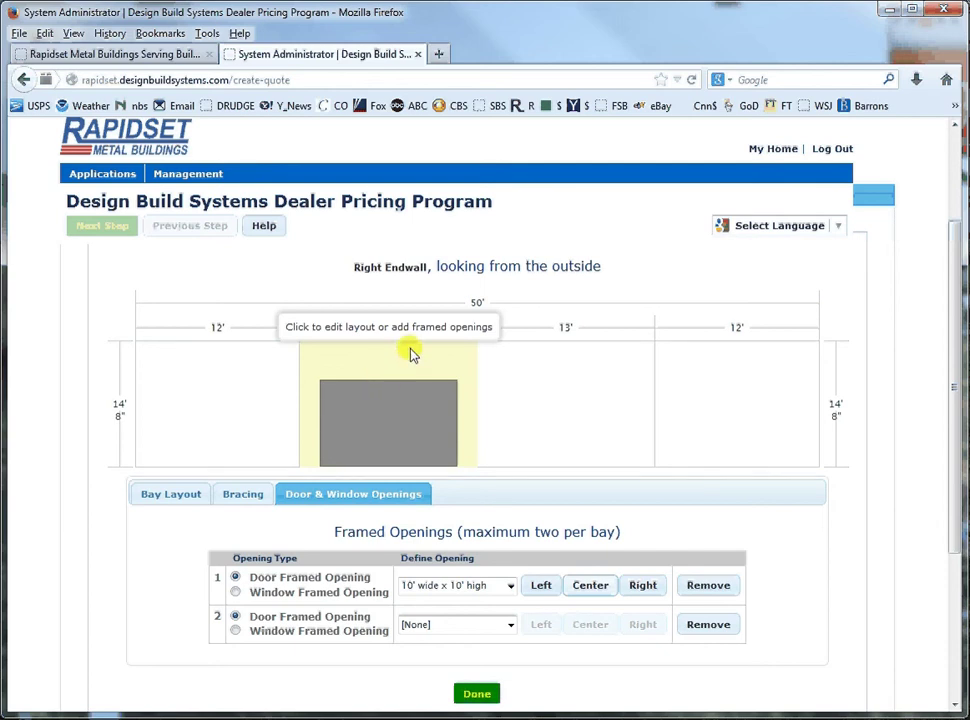
# Finish the right endwall and pass Advanced Design Options to generate the building design
pyautogui.click(485, 694)
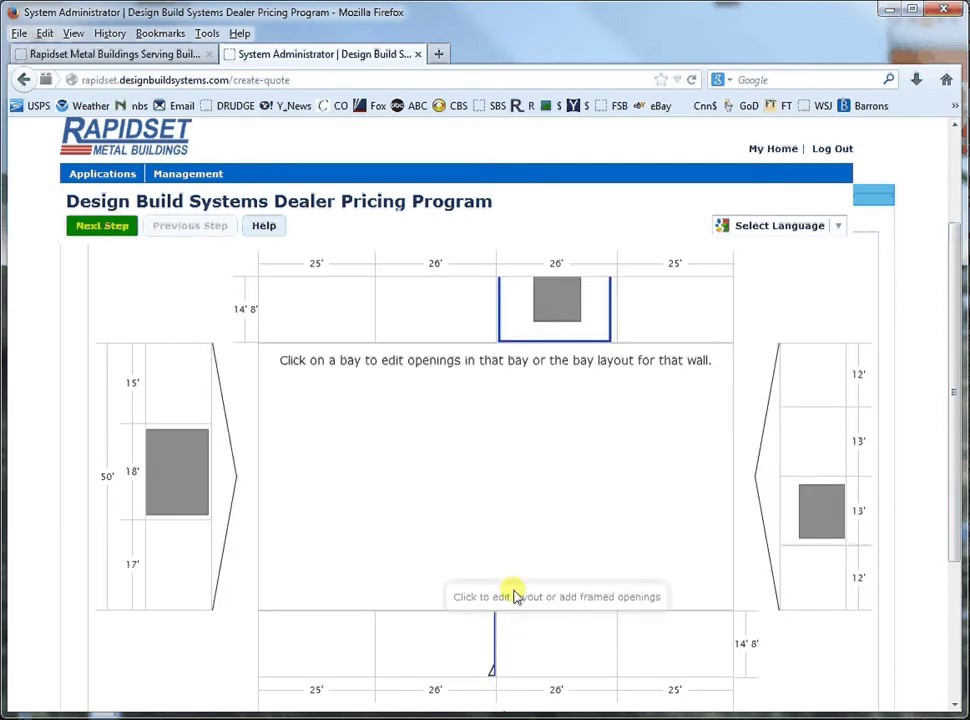
pyautogui.click(97, 229)
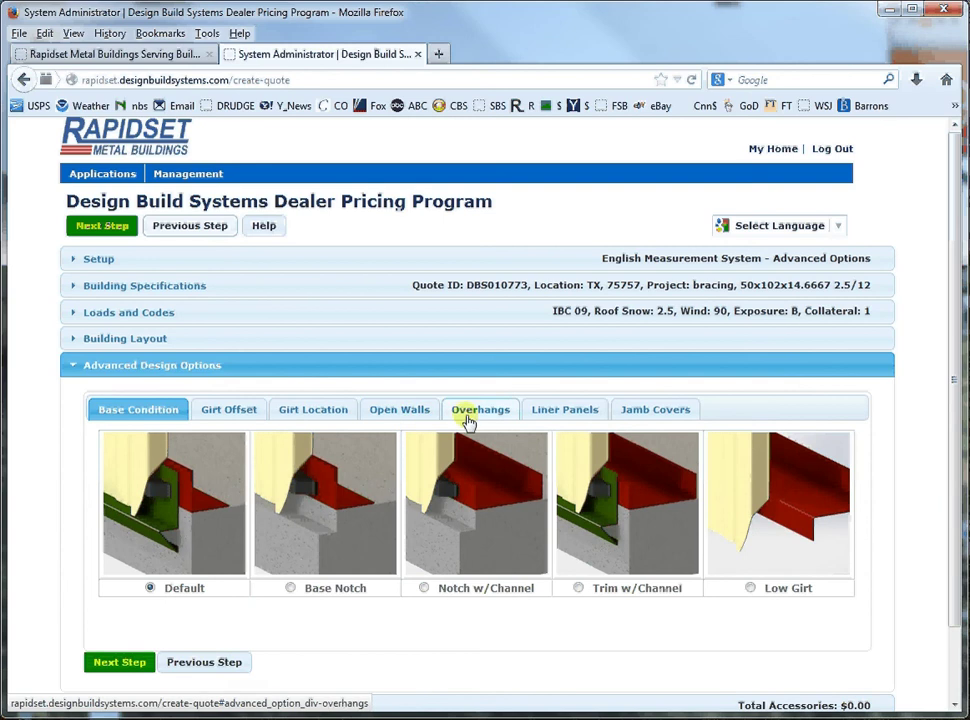
pyautogui.click(114, 664)
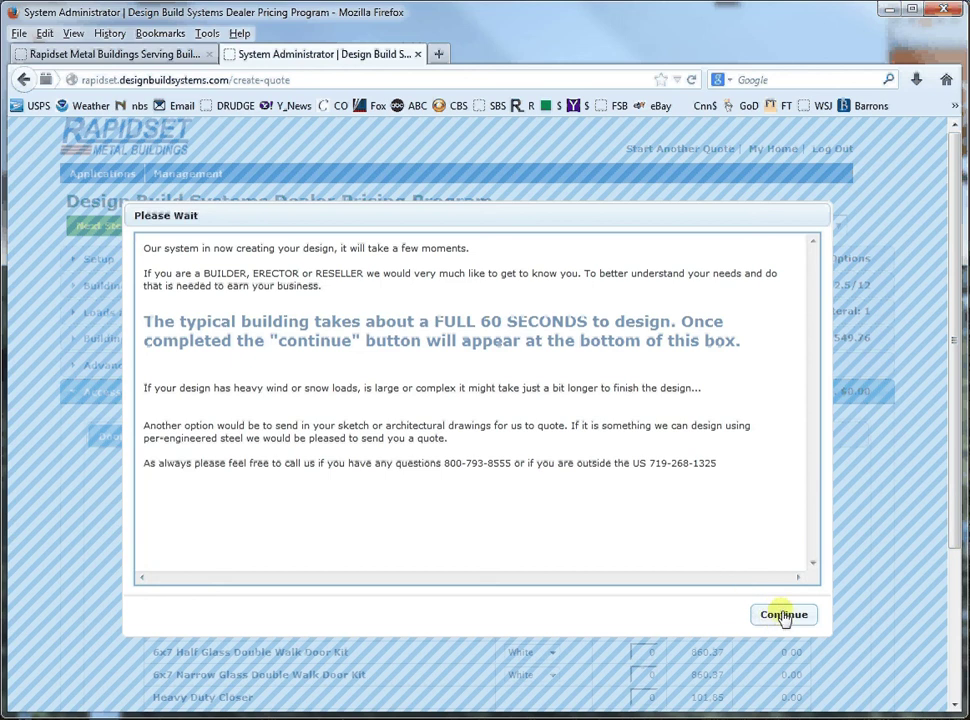
# Add a quantity of 1 for the 3x7 Full Panel Walk Door
pyautogui.click(784, 615)
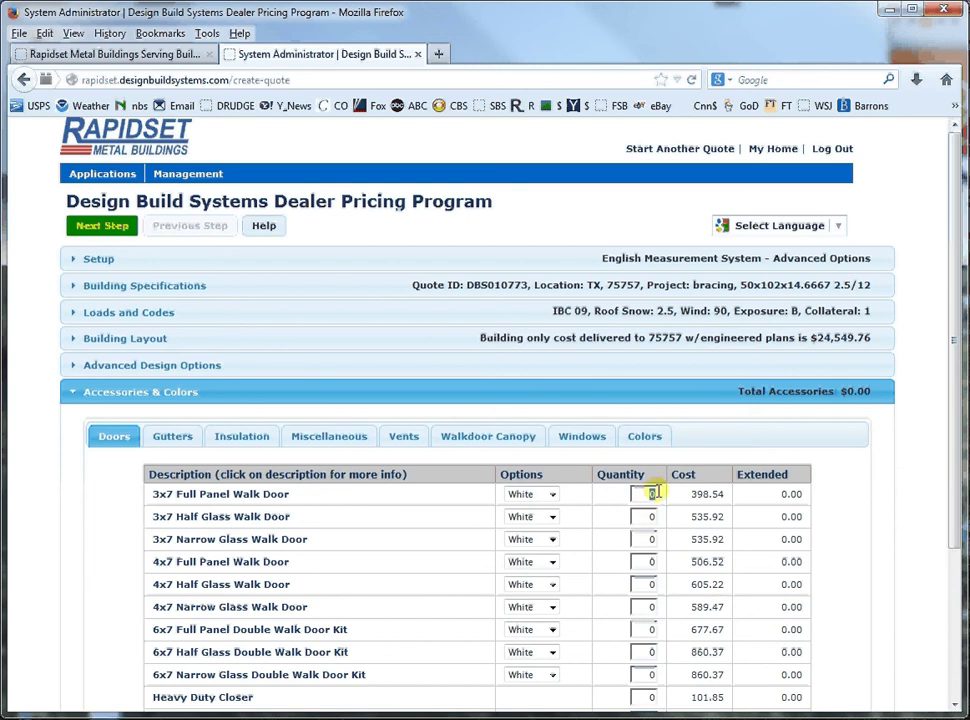
pyautogui.write('1')
pyautogui.click(844, 496)
# Add 3" R-11 Wall and Roof Insulation, bringing accessories to $5,608.06, and move to Building Drawings
pyautogui.click(241, 436)
pyautogui.click(639, 494)
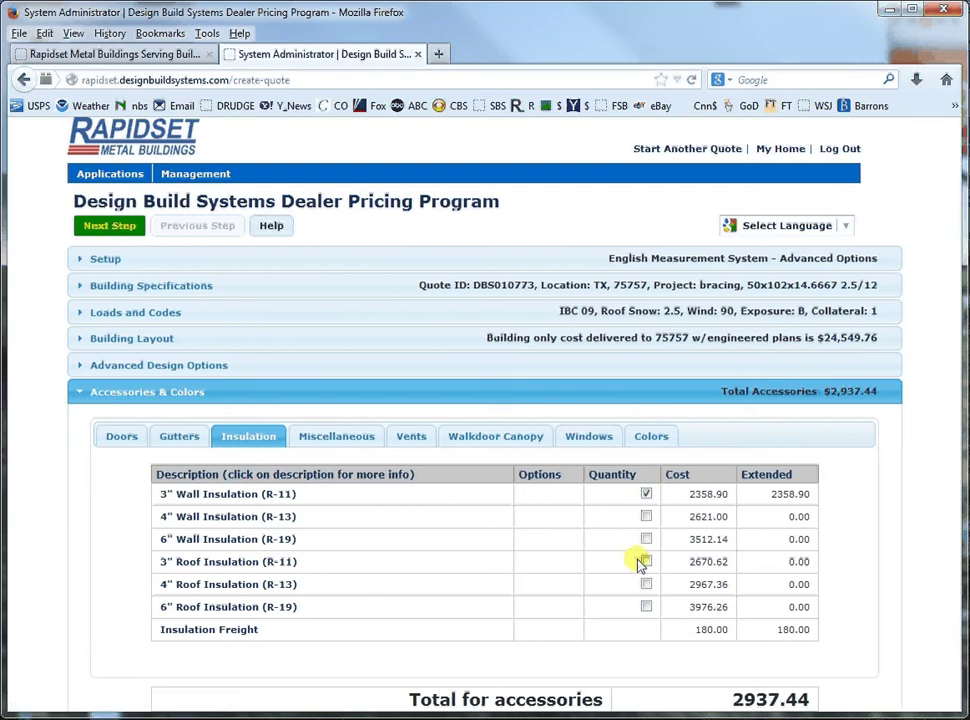
pyautogui.click(639, 561)
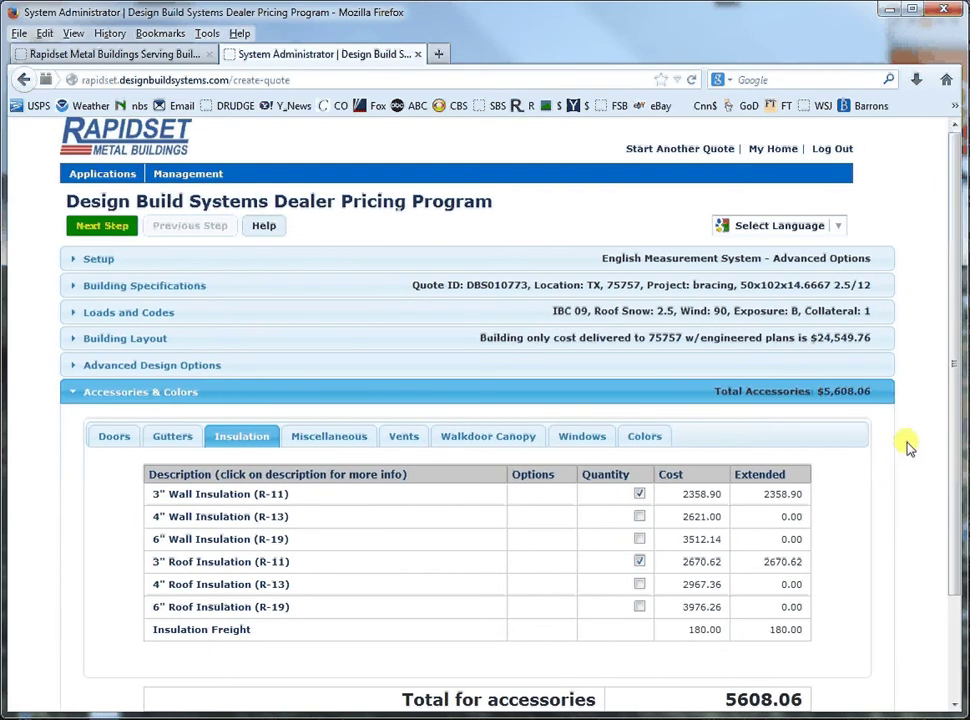
pyautogui.moveTo(957, 455); pyautogui.dragTo(953, 512)
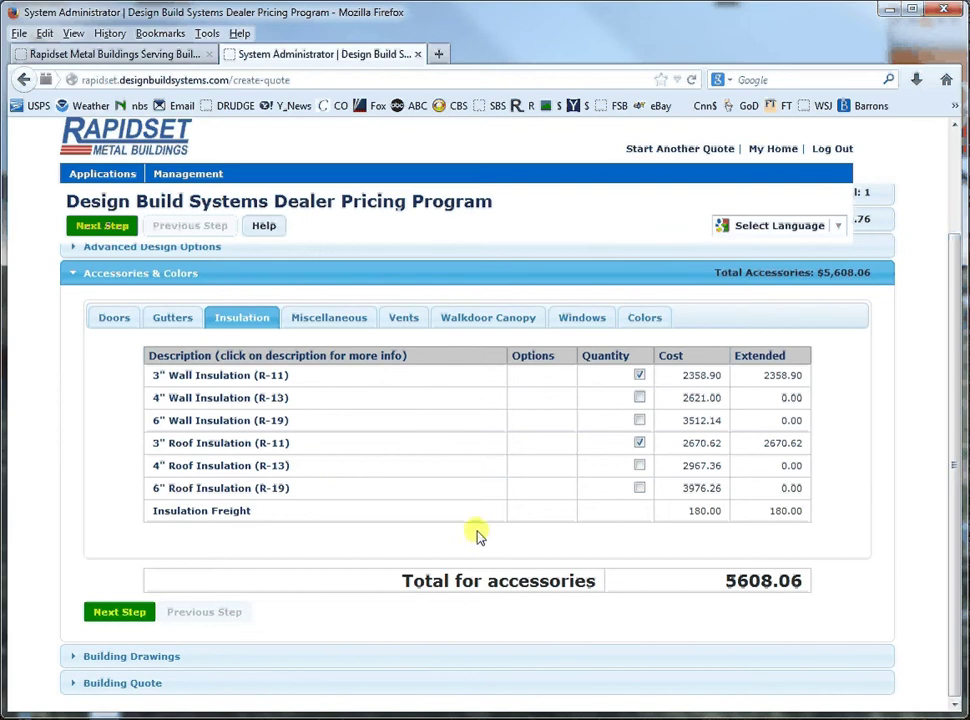
pyautogui.click(115, 612)
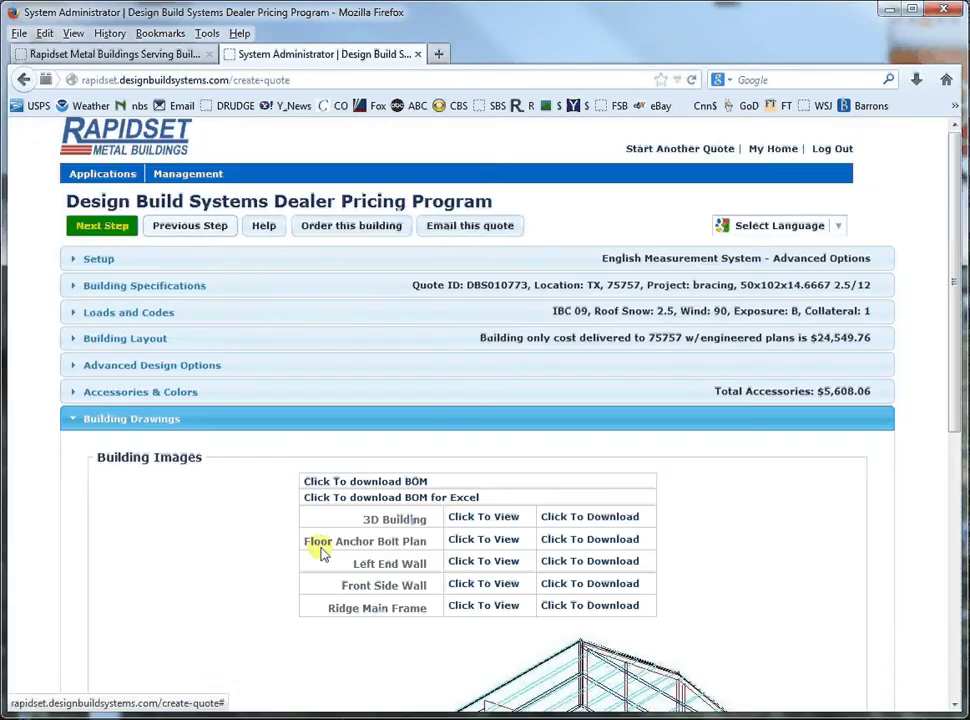
# Scroll through the 3D building image, then display the Floor Anchor Bolt Plan drawing
pyautogui.moveTo(955, 325); pyautogui.dragTo(940, 517)
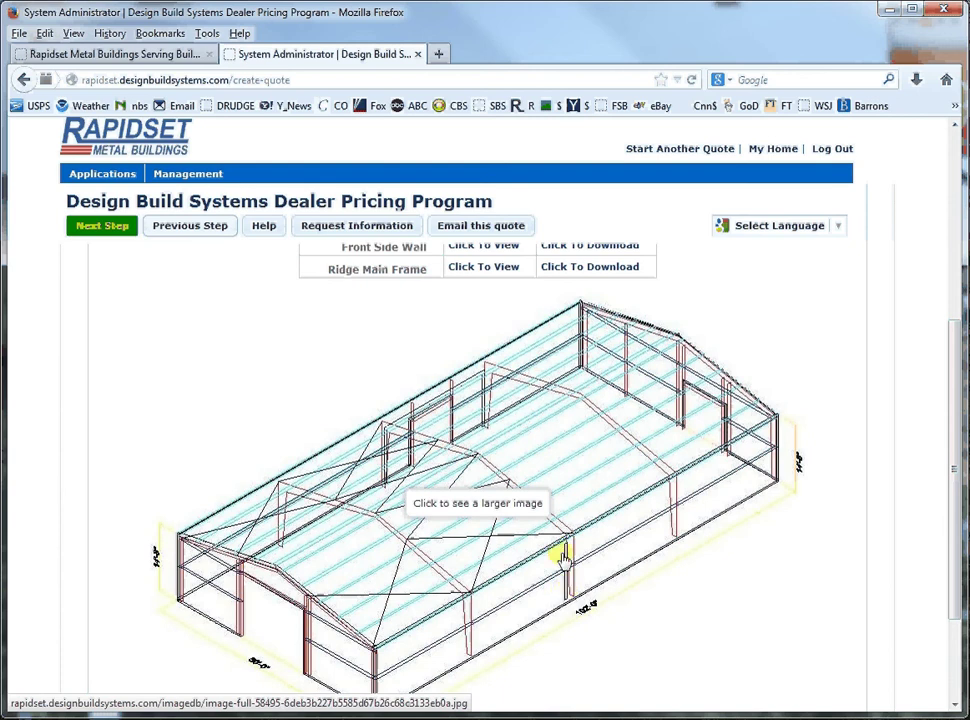
pyautogui.scroll(1, 945, 480)
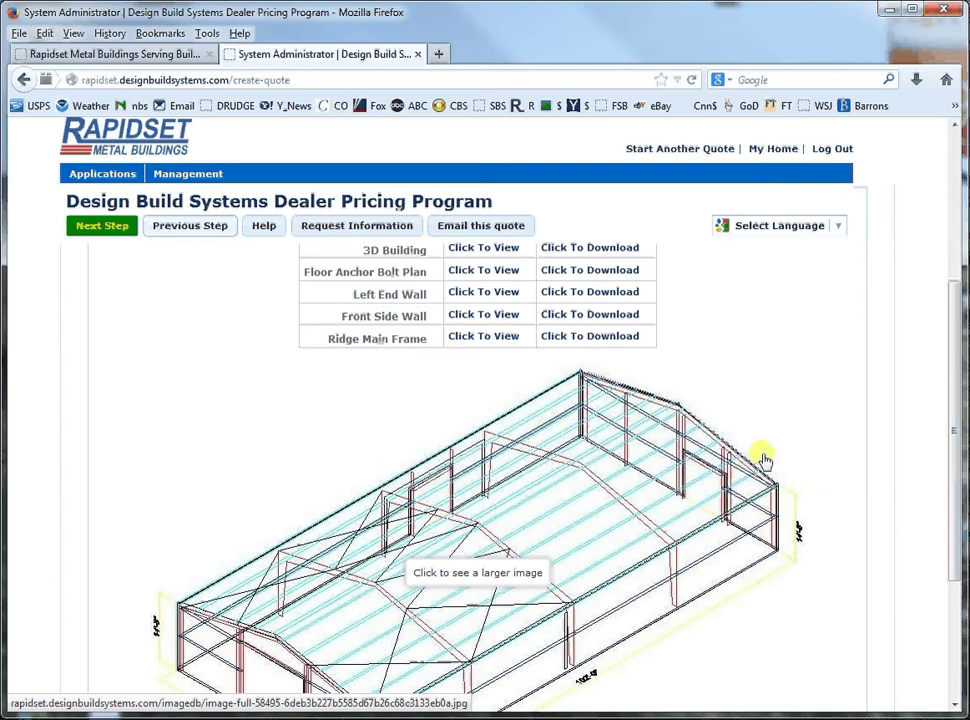
pyautogui.moveTo(952, 482); pyautogui.dragTo(957, 460)
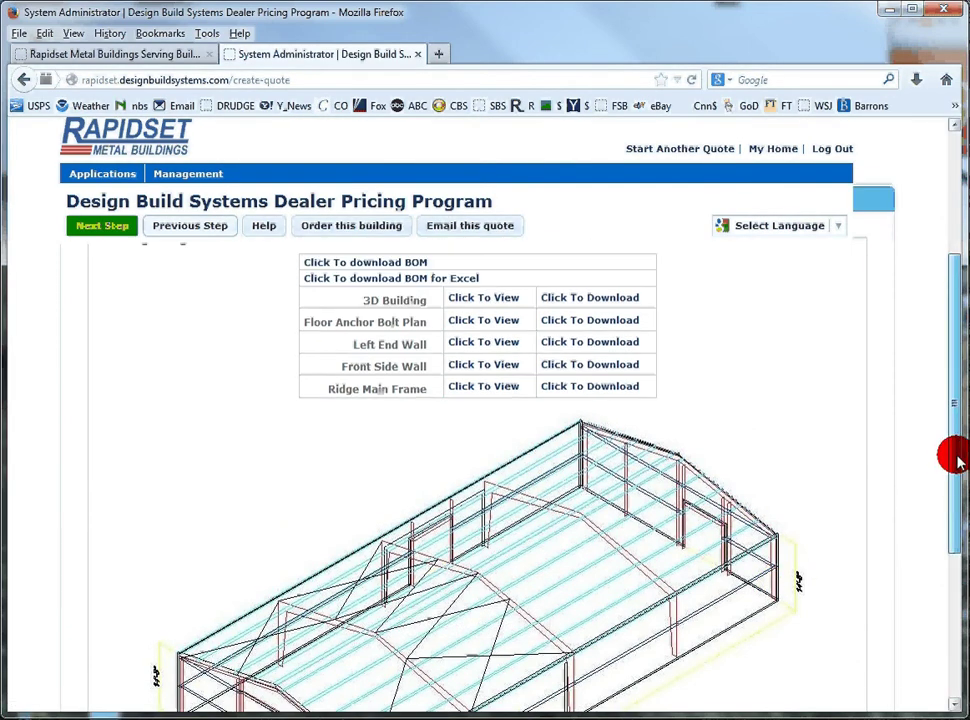
pyautogui.click(466, 321)
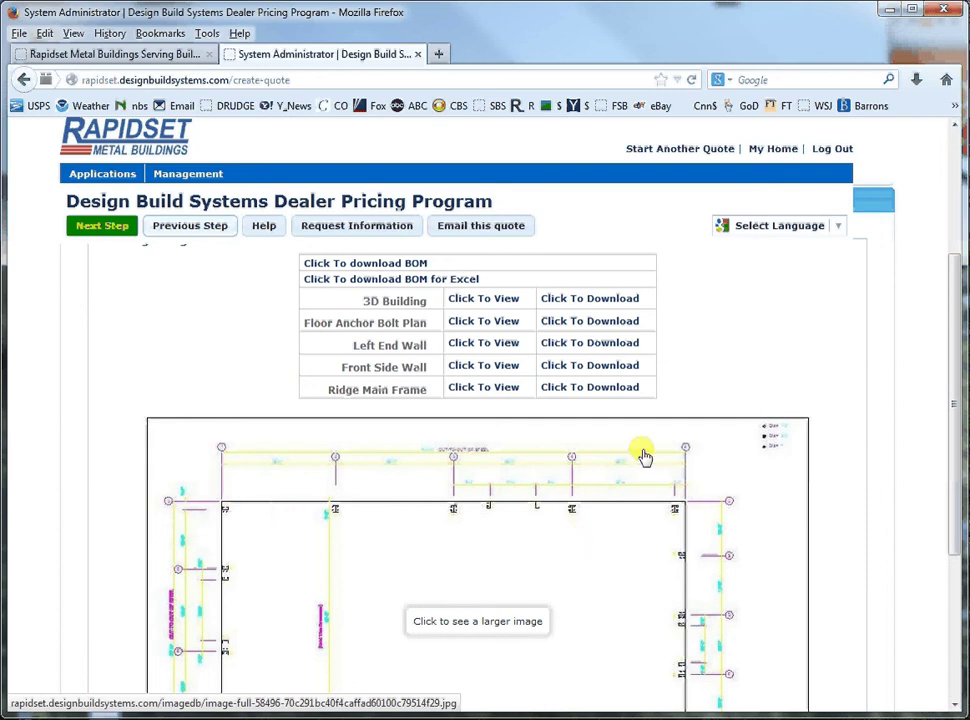
# View the 3D Building, Left End Wall, Ridge Main Frame and Front Side Wall drawings, then advance to the quote
pyautogui.click(453, 305)
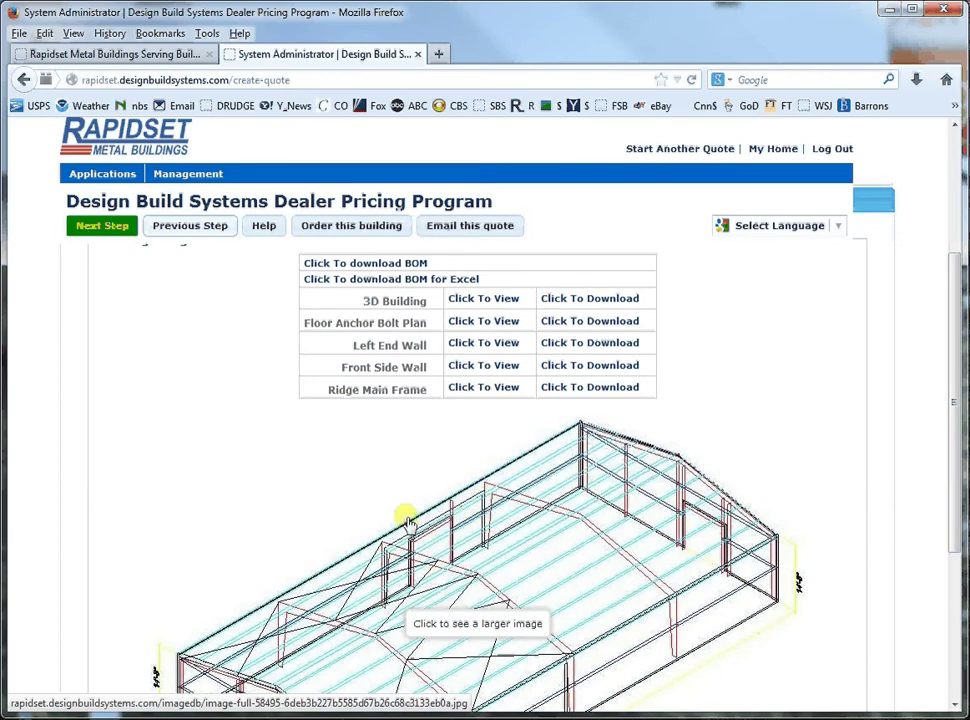
pyautogui.click(479, 345)
pyautogui.moveTo(955, 376)
pyautogui.mouseDown()
pyautogui.moveTo(955, 441)
pyautogui.moveTo(948, 357)
pyautogui.moveTo(948, 433)
pyautogui.moveTo(946, 380)
pyautogui.mouseUp()
pyautogui.click(495, 410)
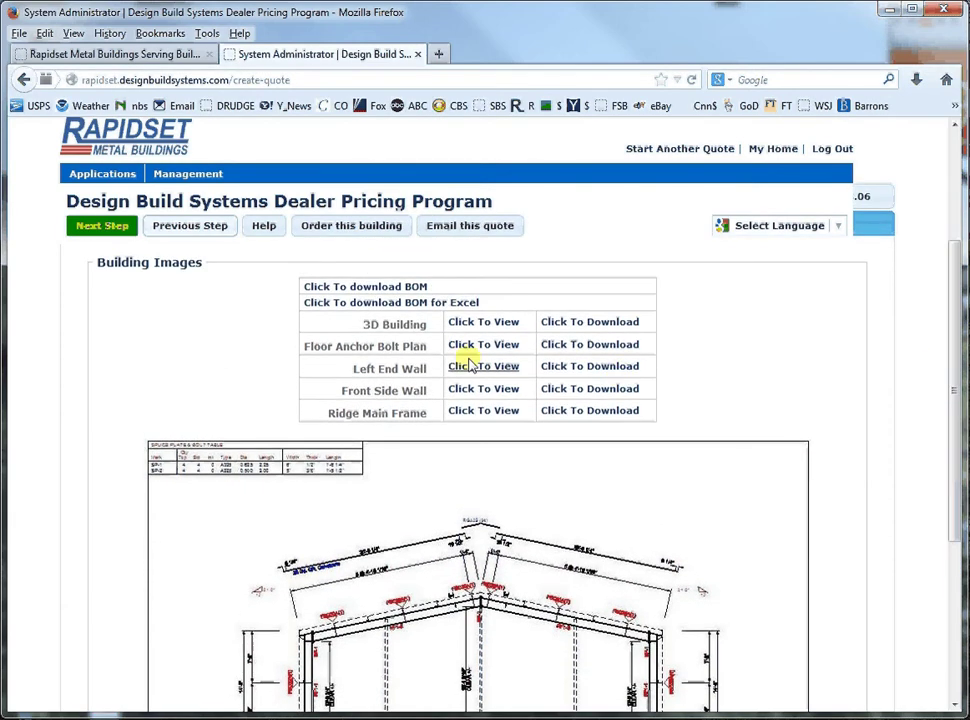
pyautogui.click(465, 389)
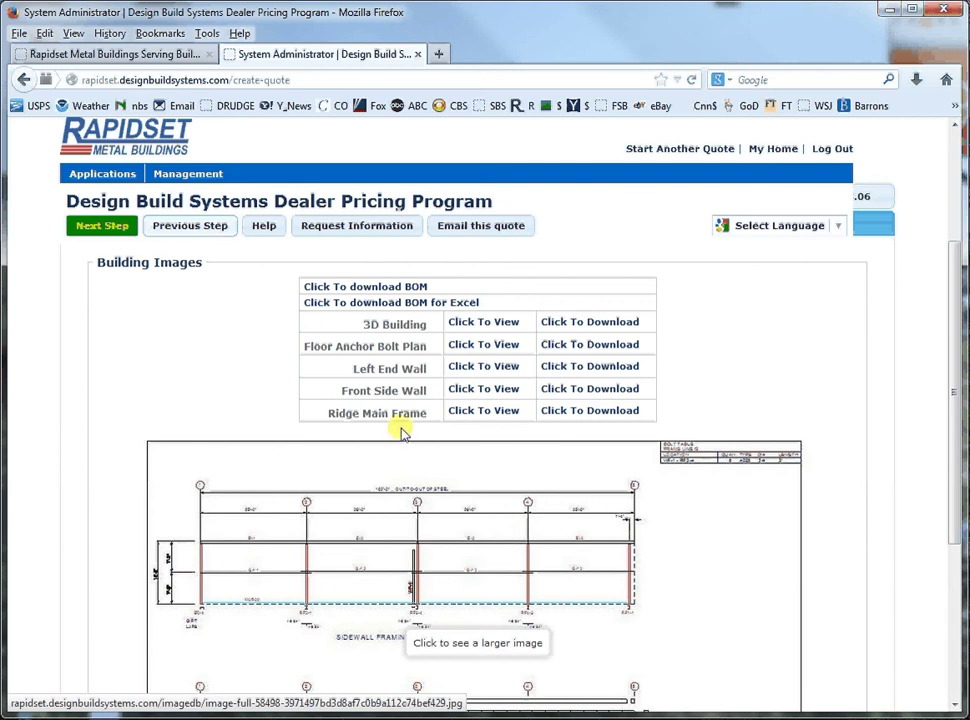
pyautogui.click(100, 228)
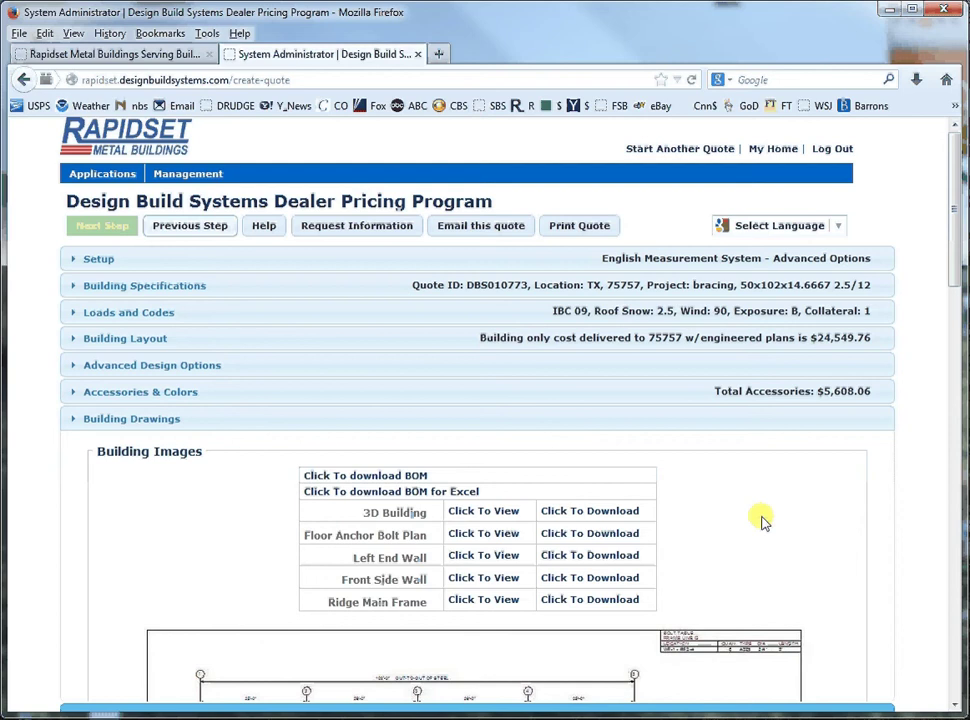
pyautogui.moveTo(950, 262); pyautogui.dragTo(946, 463)
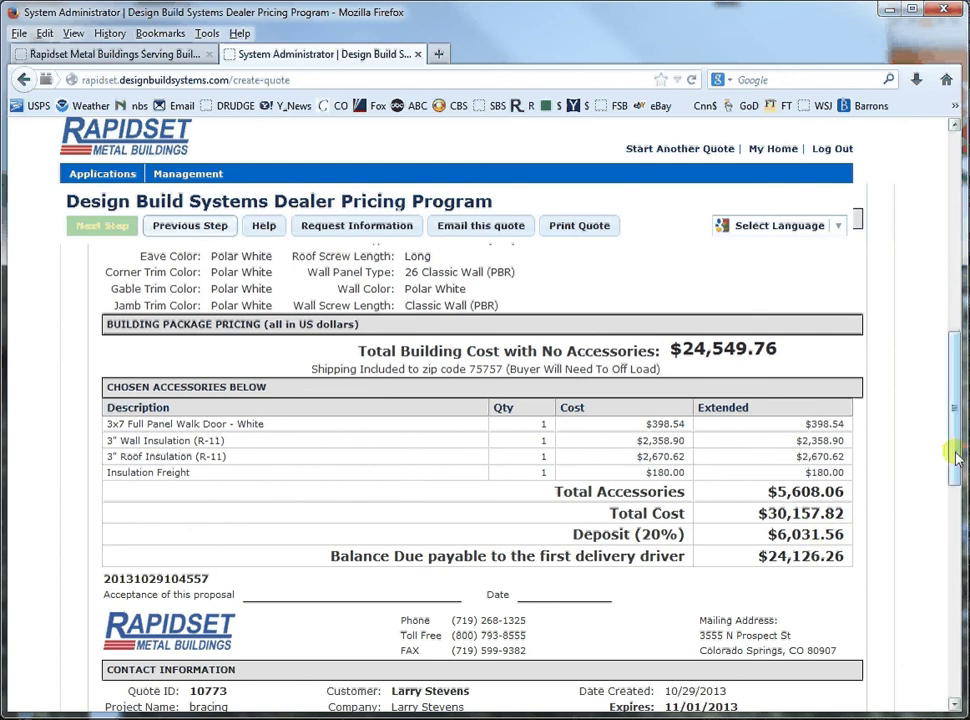
pyautogui.moveTo(955, 457)
pyautogui.mouseDown()
pyautogui.moveTo(955, 615)
pyautogui.moveTo(935, 472)
pyautogui.moveTo(940, 425)
pyautogui.mouseUp()
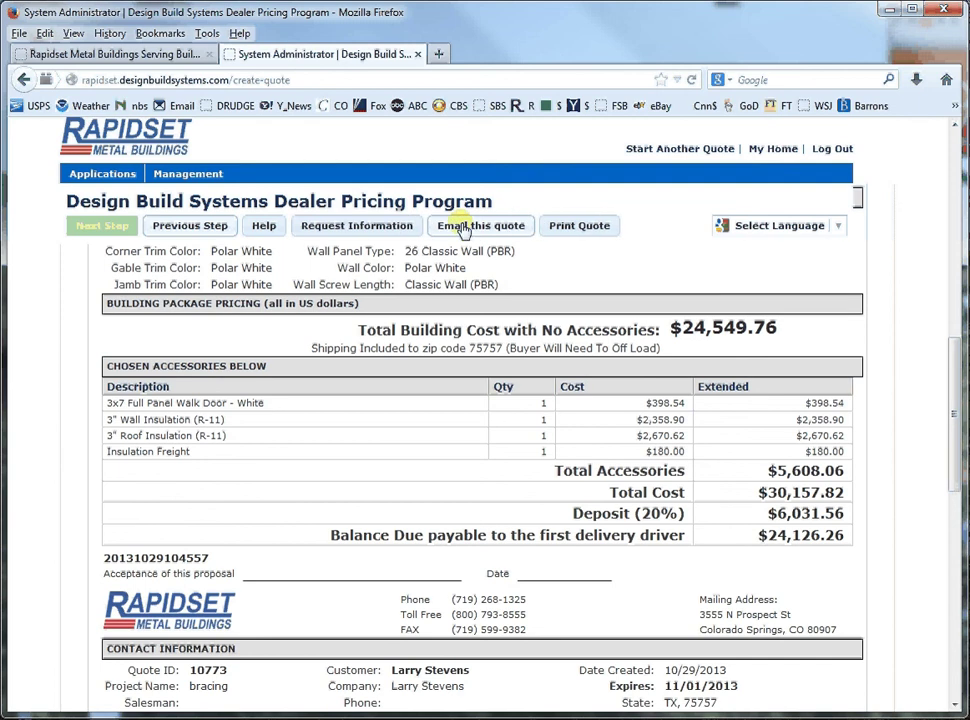
pyautogui.click(578, 227)
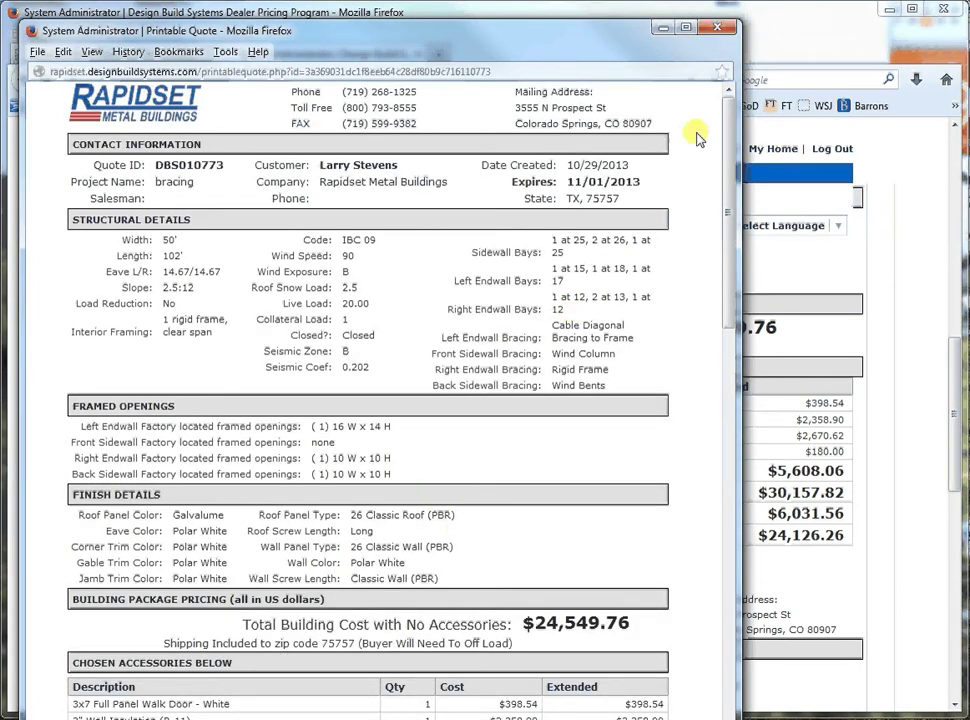
pyautogui.click(663, 27)
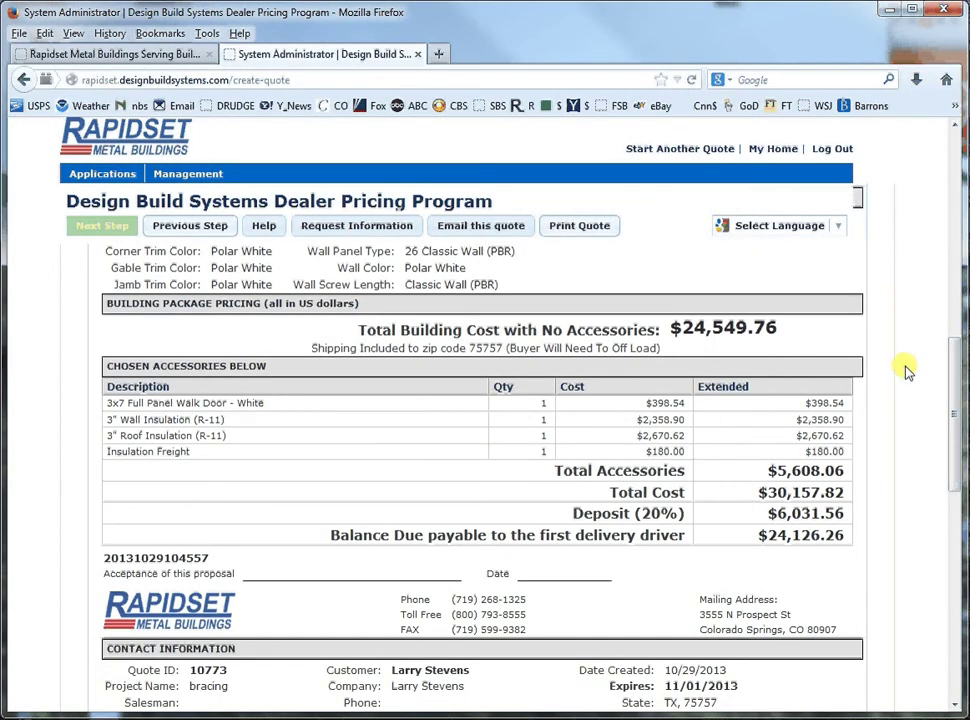